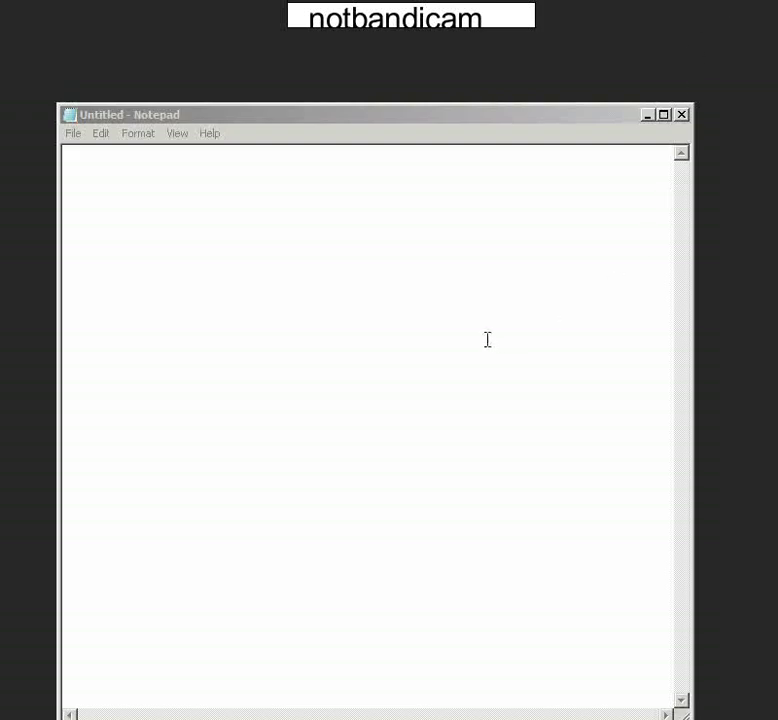
In Notepad, write the intro 'hello guys. today i'm gonna show u how to make a super soy face.'
left_click(478, 334)
type("he")
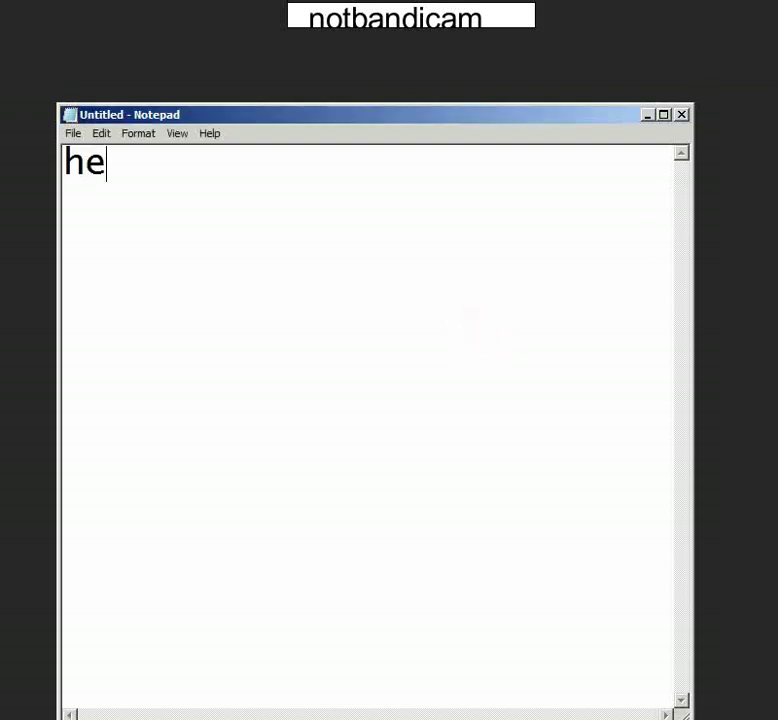
type("llo guzs")
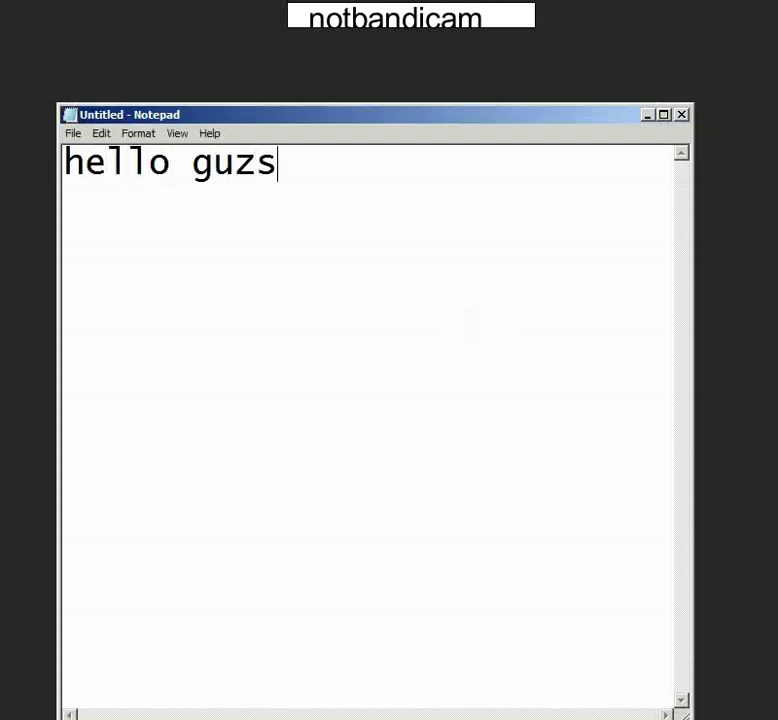
key("BackSpace")
key("BackSpace")
type("ys.")
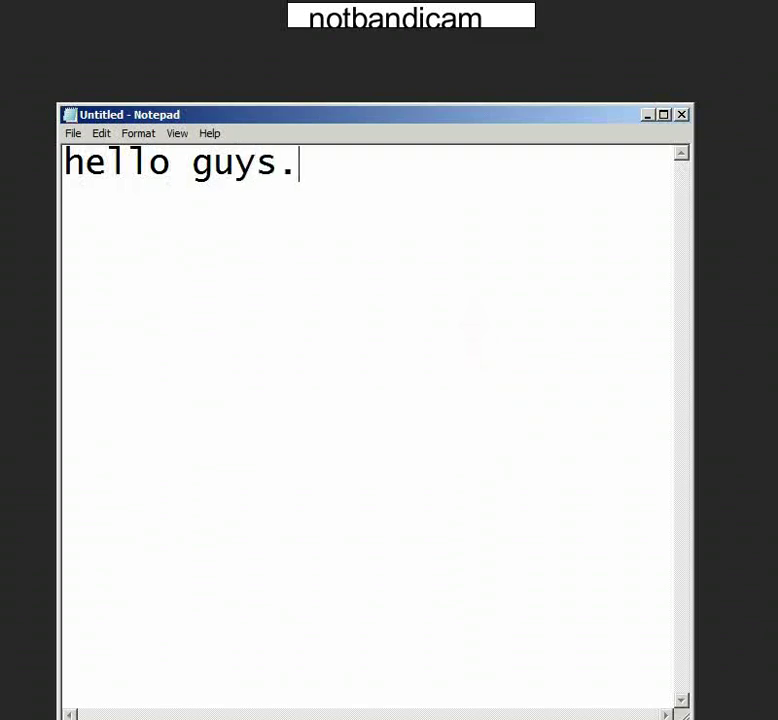
type(" toda")
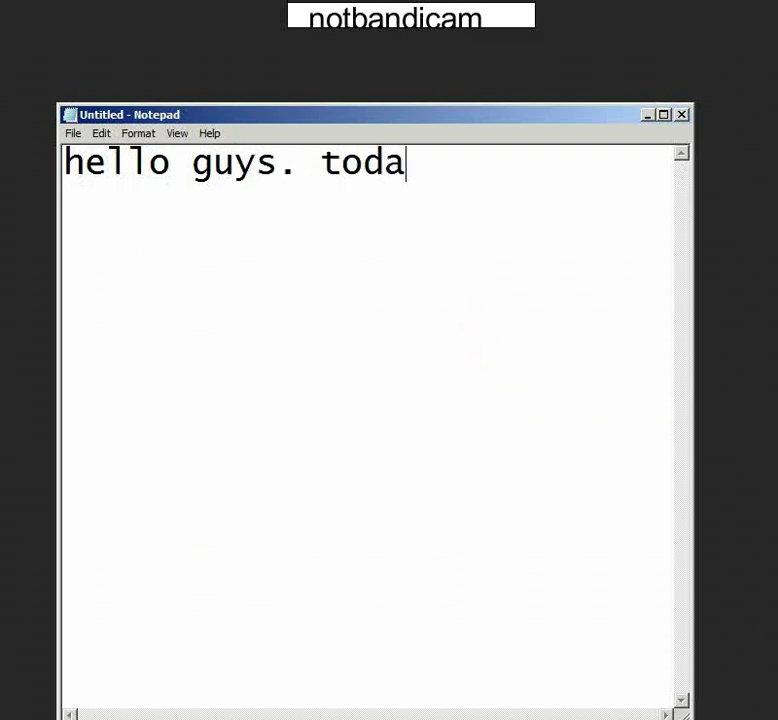
type("y i-")
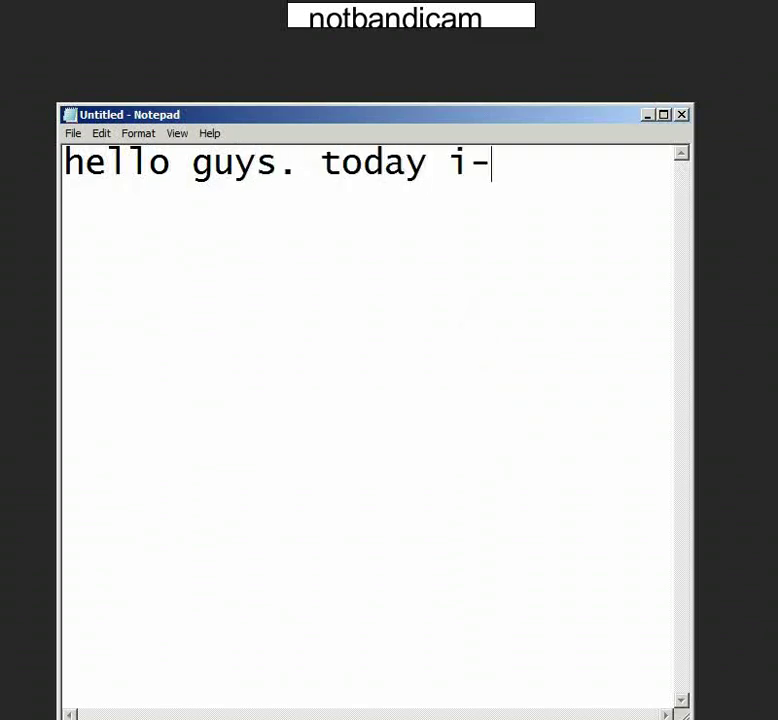
key("BackSpace")
type("'")
key("BackSpace")
key("BackSpace")
type("i")
type("'m gon")
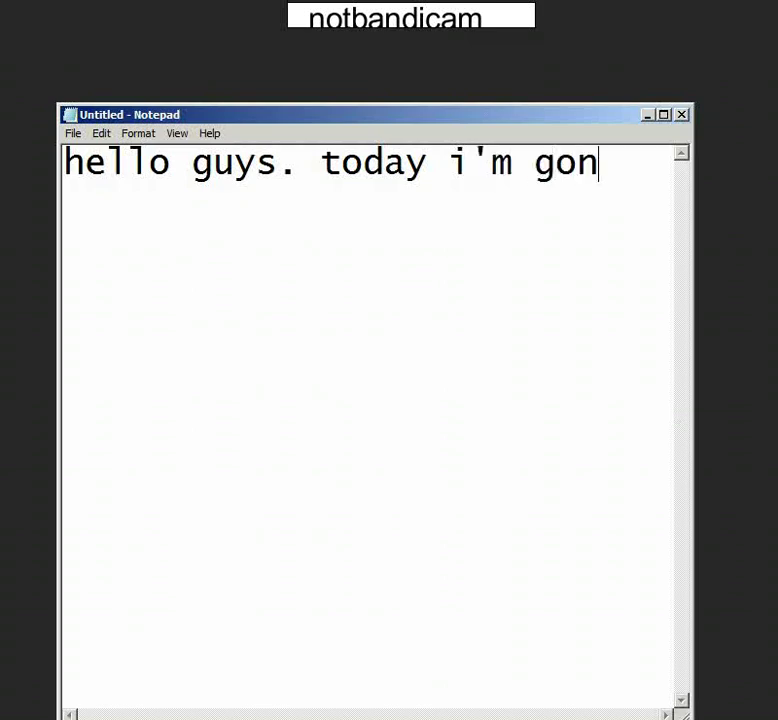
type("na sh")
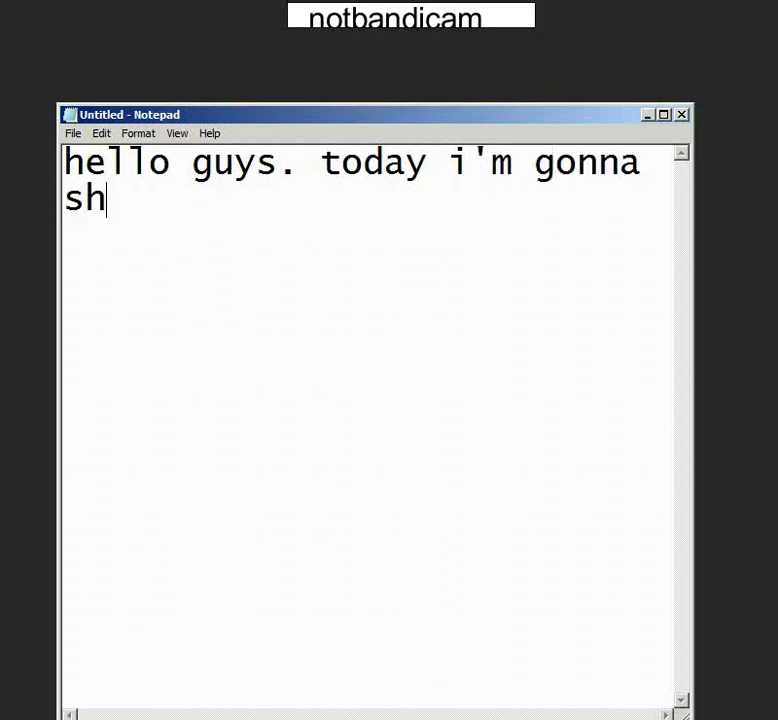
type("ow u h")
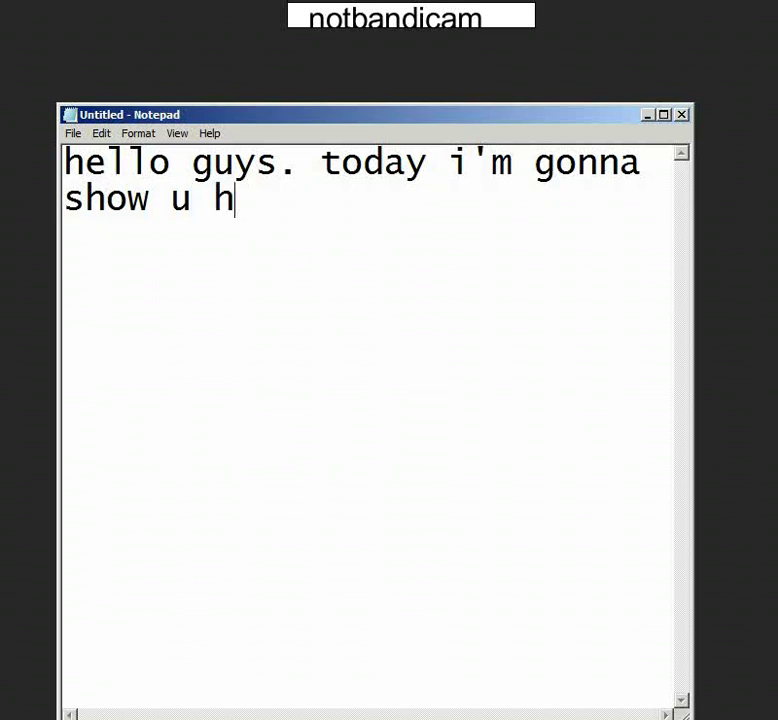
type("ow to ma")
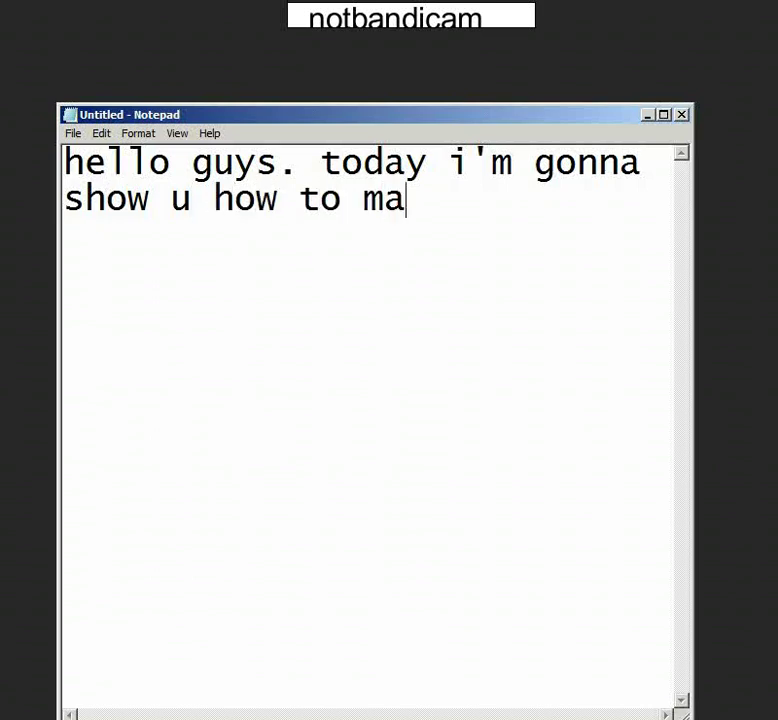
type("ke a supe")
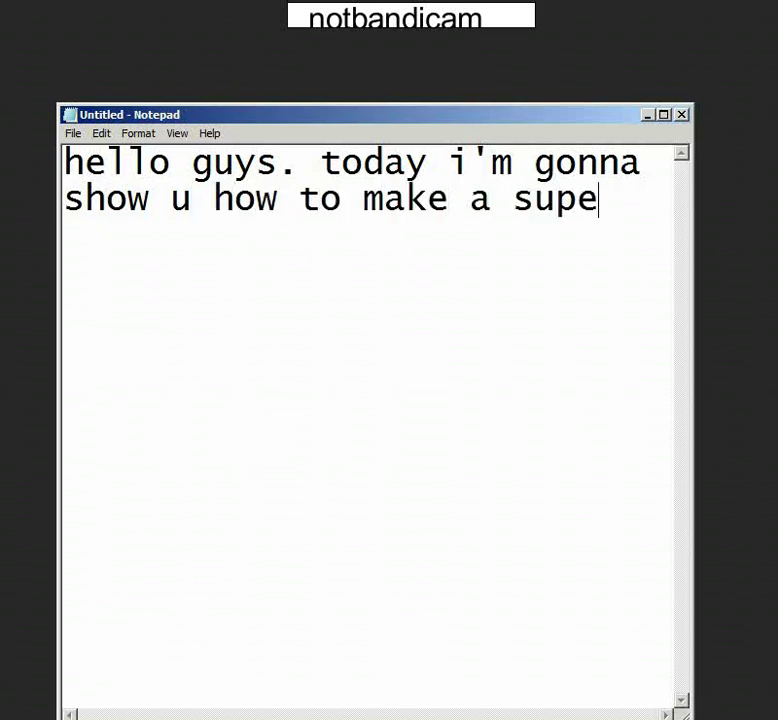
type("r soy")
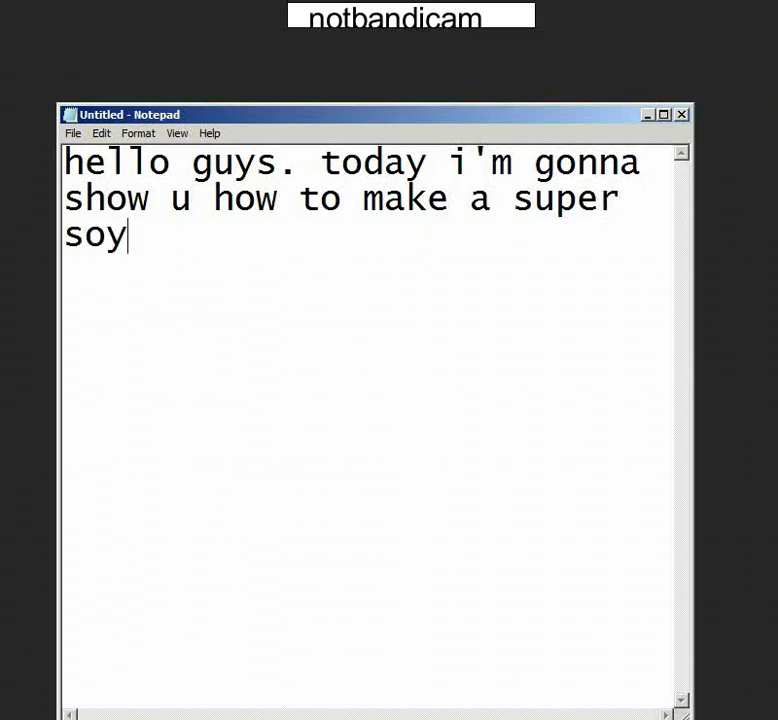
type(" face")
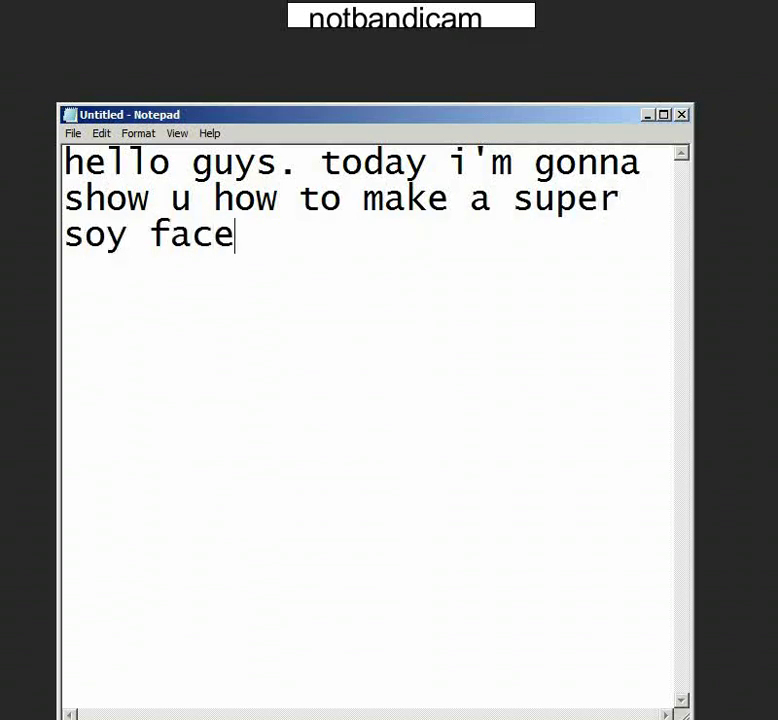
type(".")
Replace the intro with 'first u need to finda regular' and 'soy boy face. like this' on two lines
left_click_drag(66, 160, 289, 253)
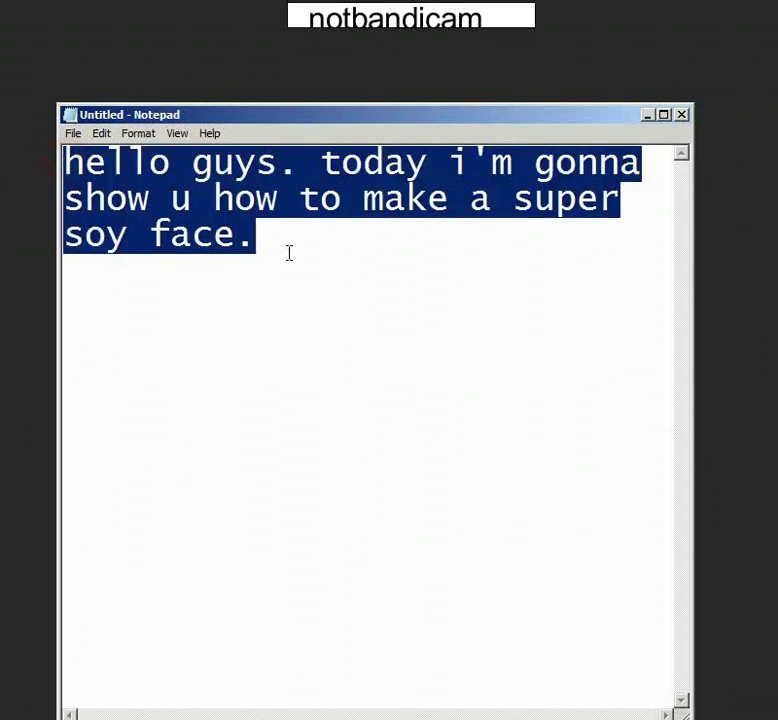
key("Delete")
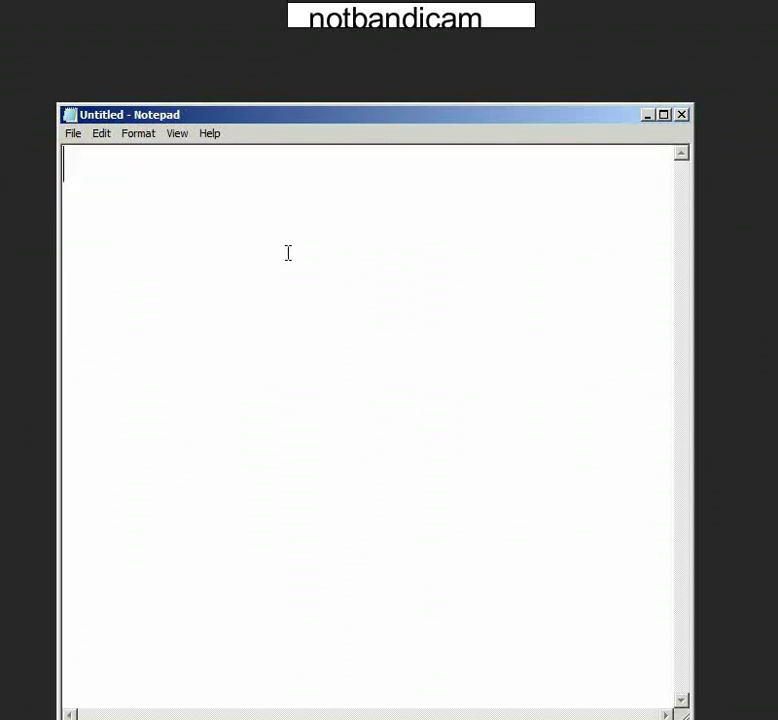
type("first")
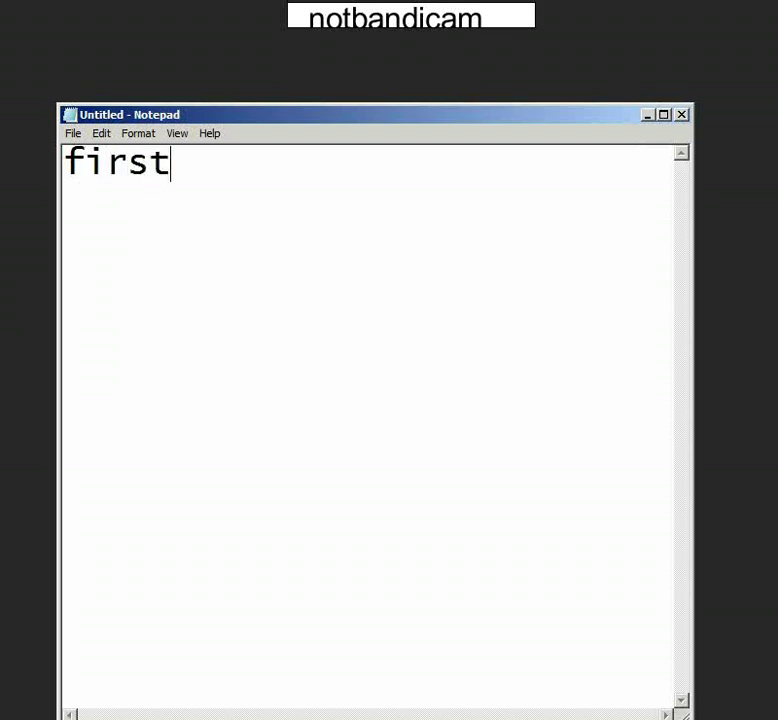
type(" u n")
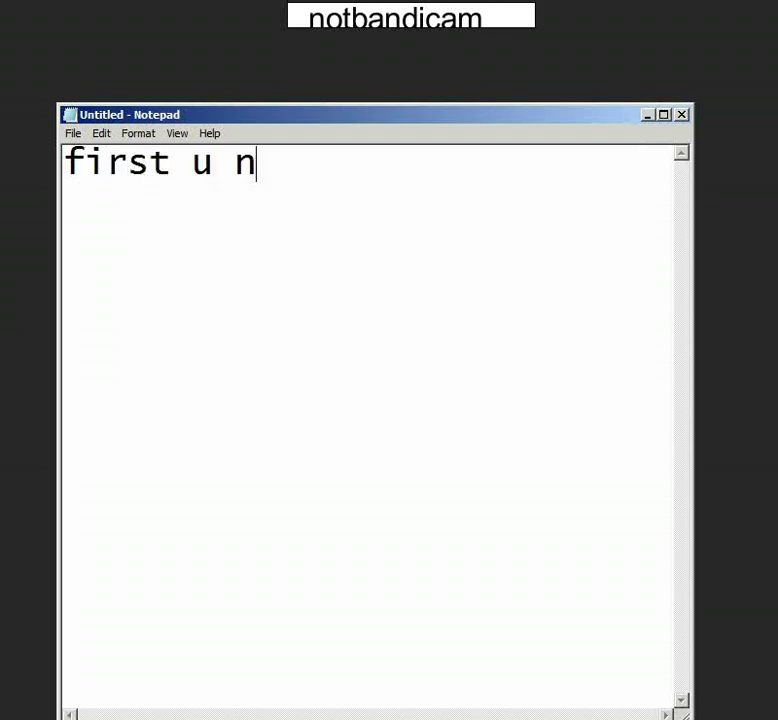
type("eed to")
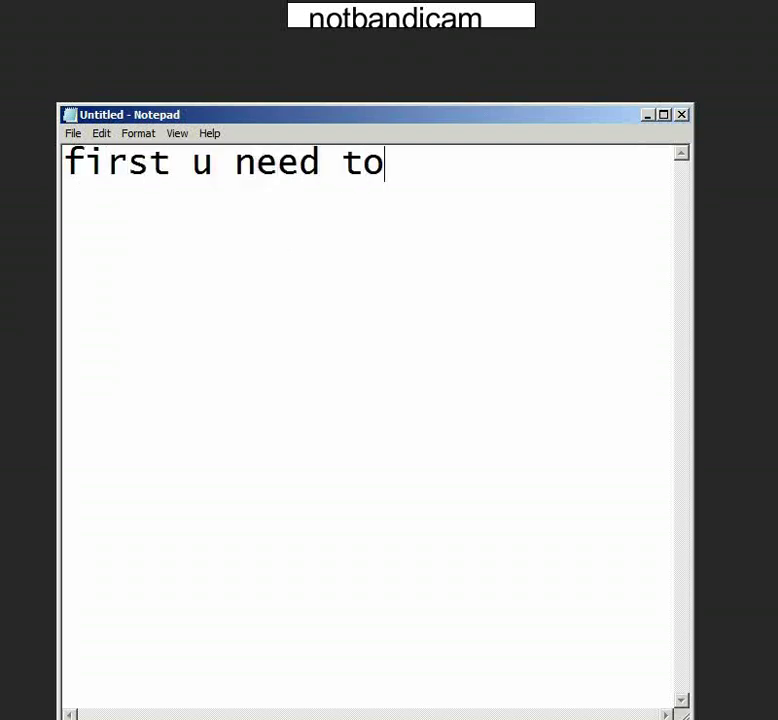
type(" fi")
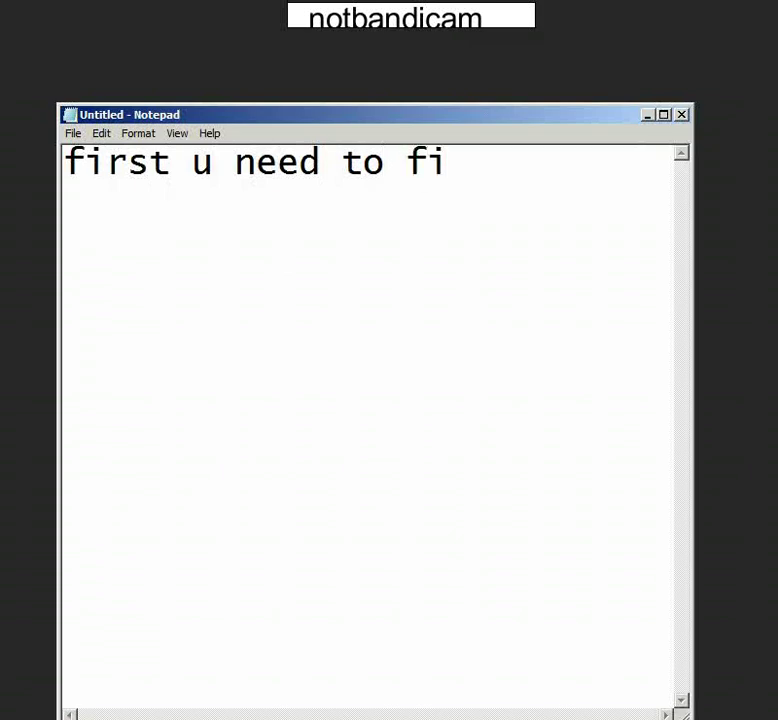
type("nd")
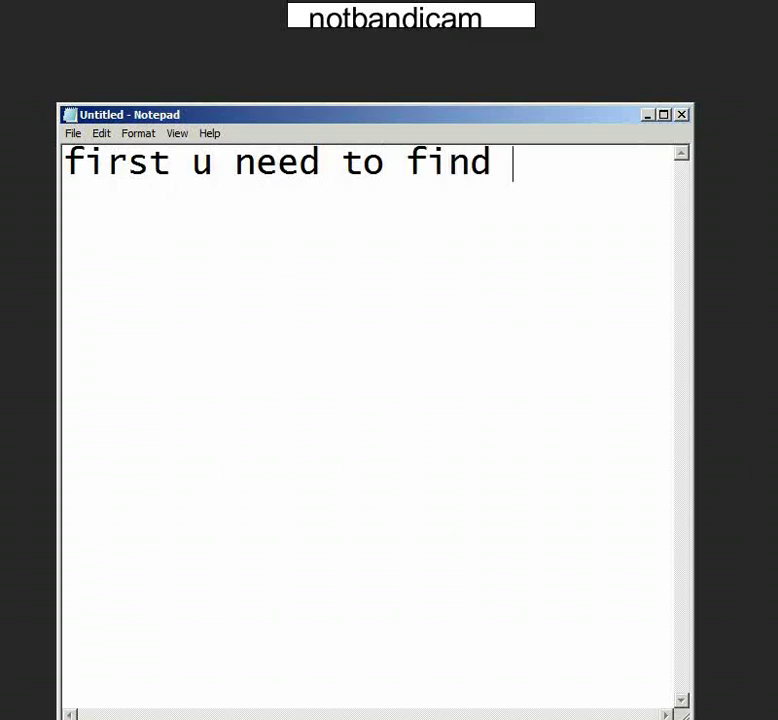
type("a regular")
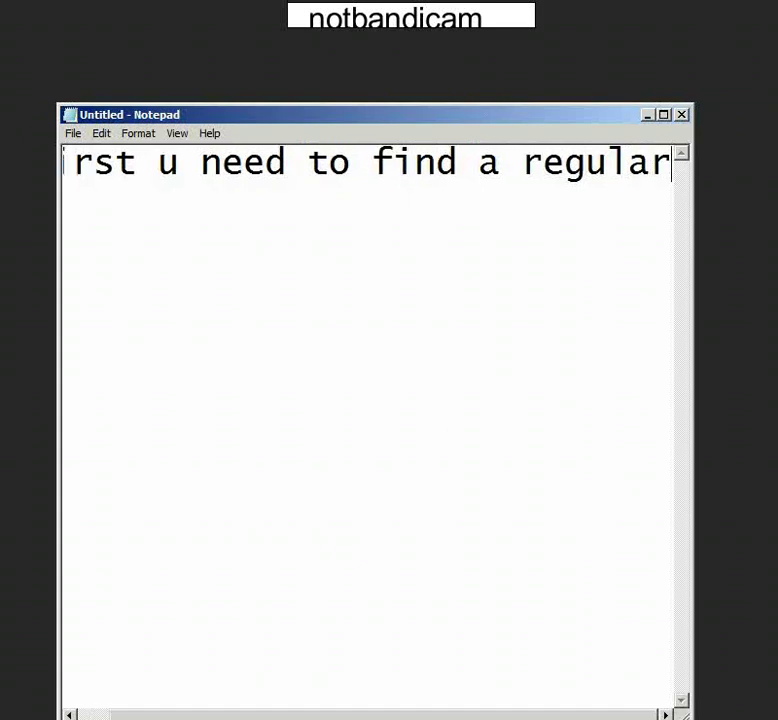
key("Return")
type("soy ")
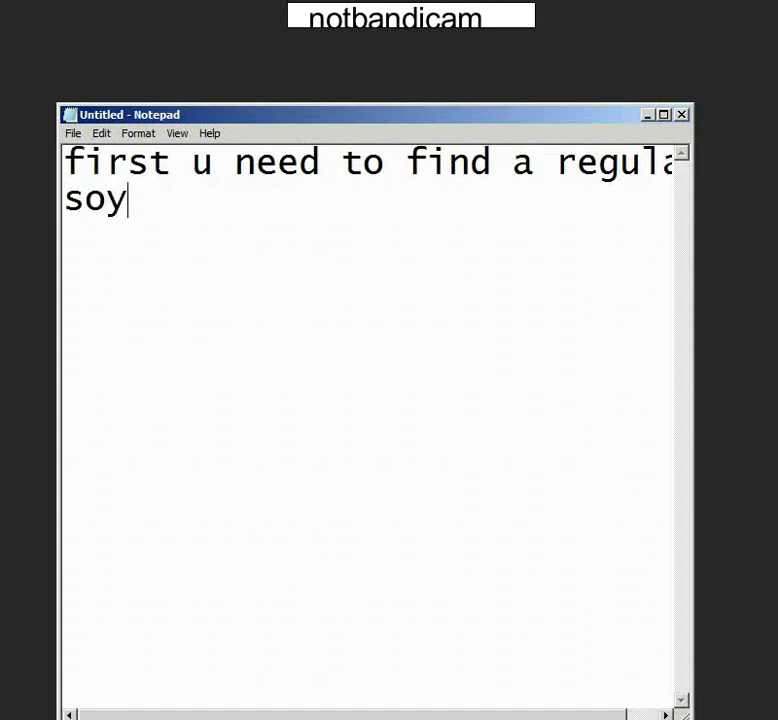
type("boy")
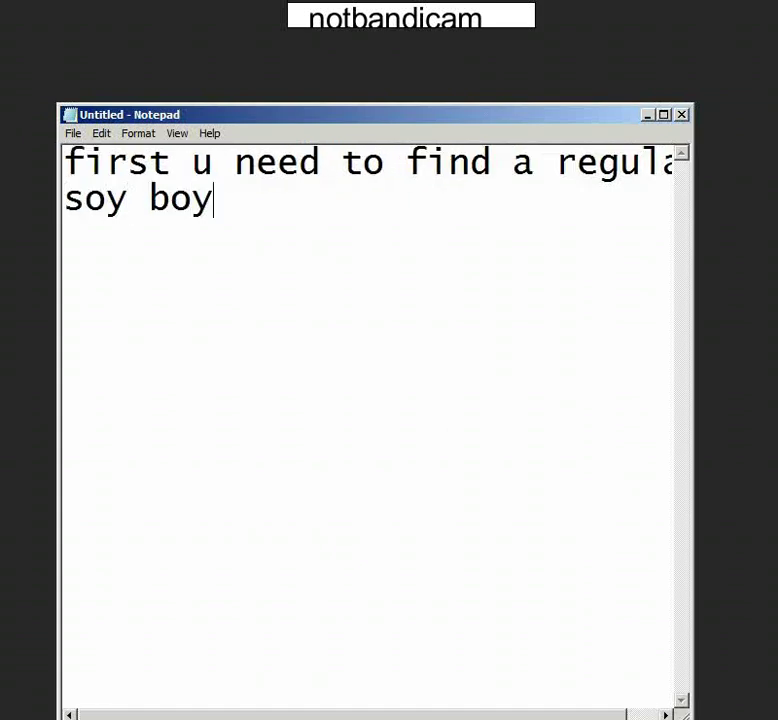
type(" face")
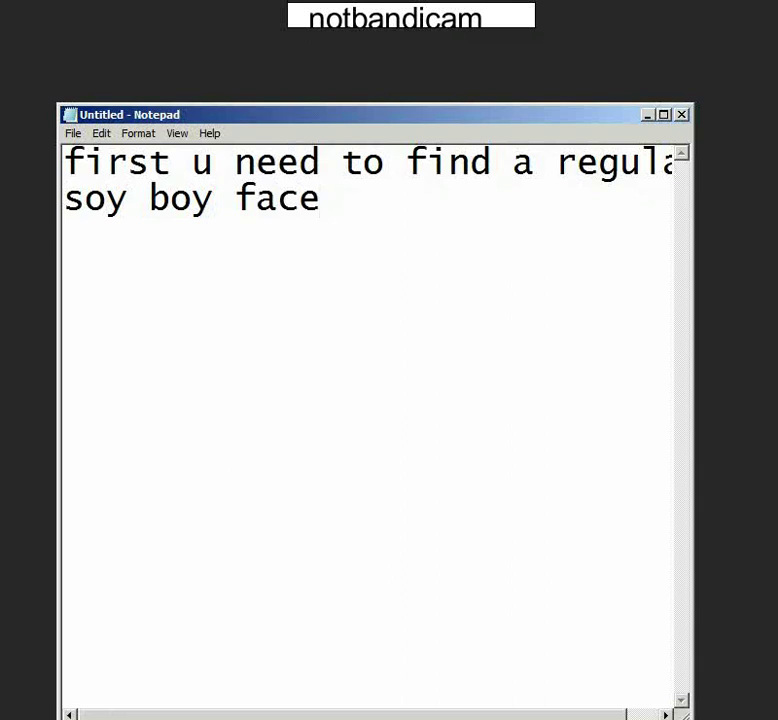
type(". like")
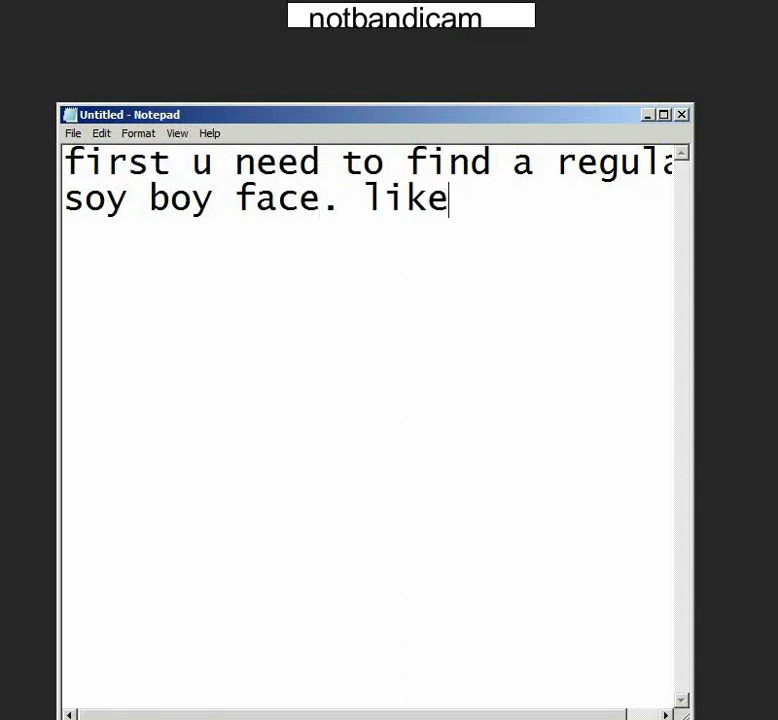
type(" this")
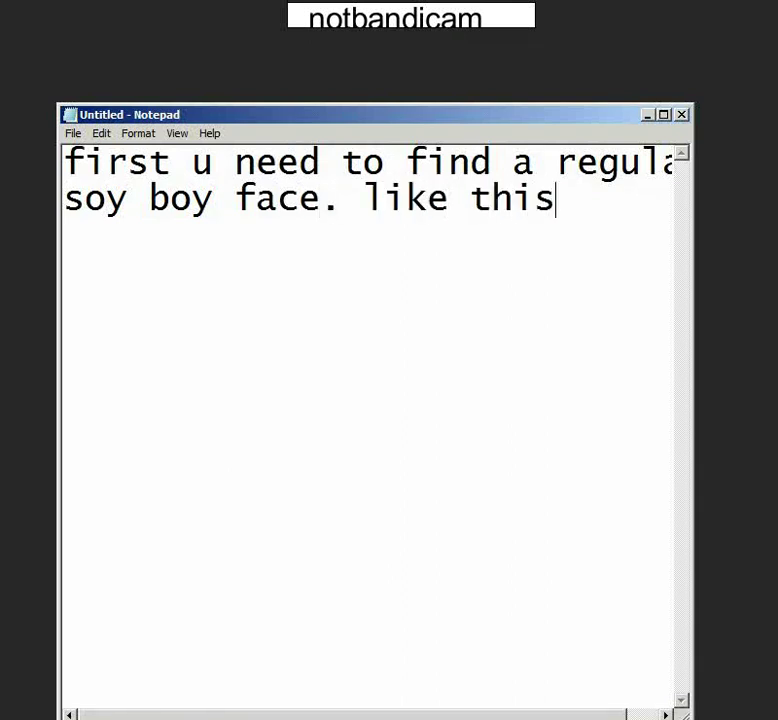
left_click(648, 115)
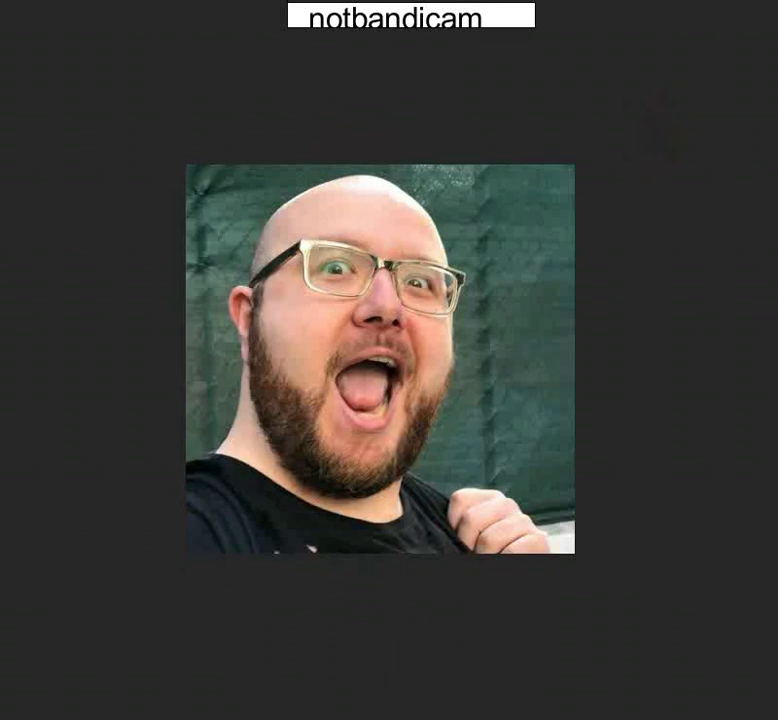
key("alt+Tab")
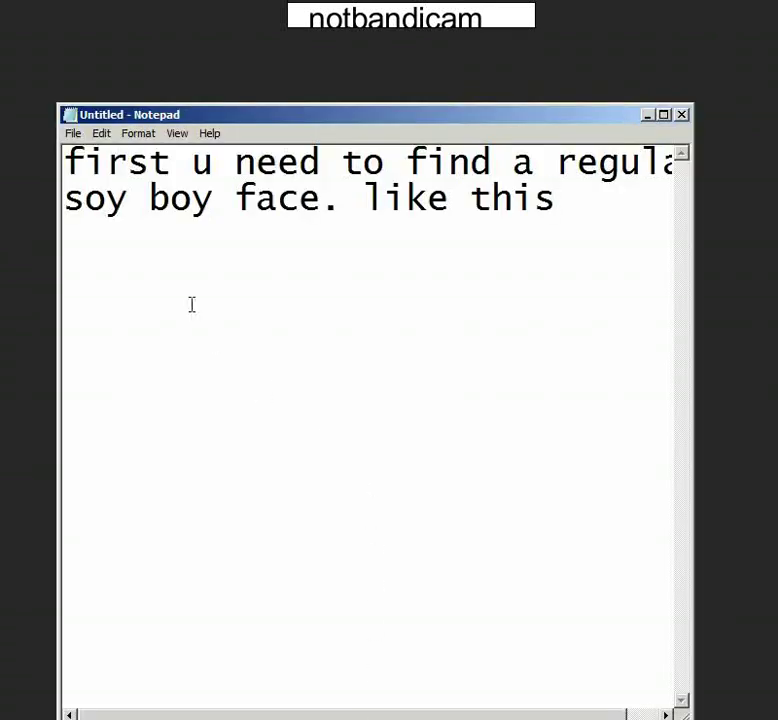
Replace the note with 'then open photoshop' and minimize Notepad
left_click_drag(66, 163, 571, 252)
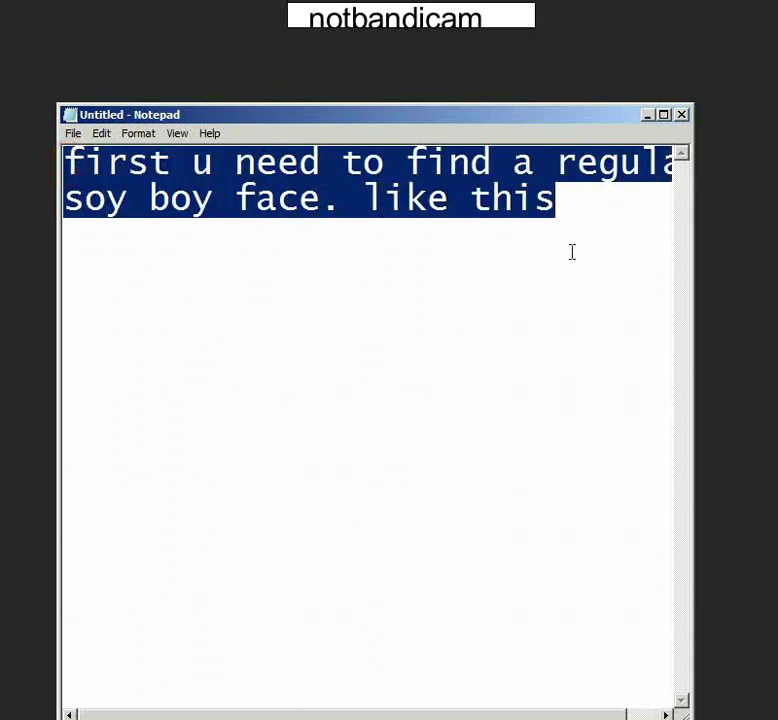
key("BackSpace")
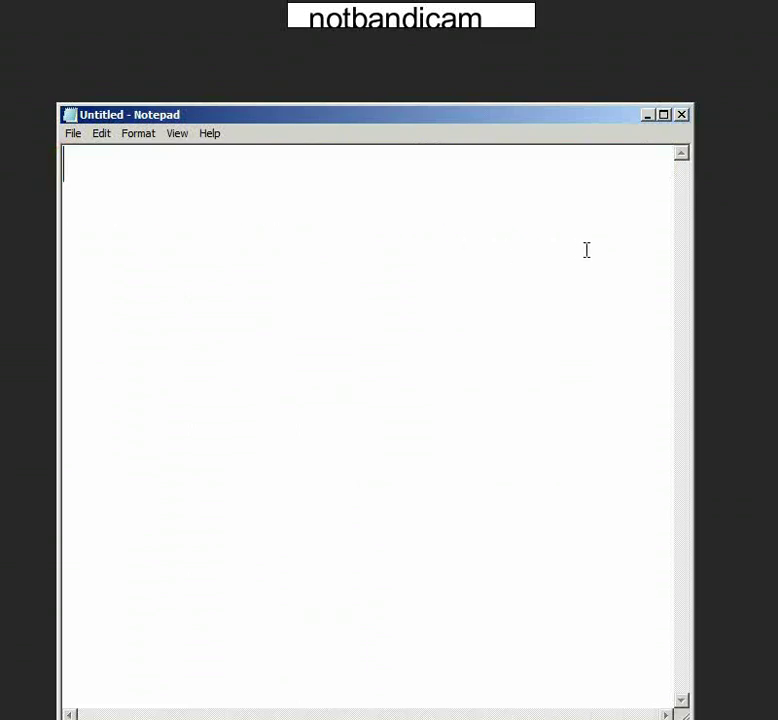
type("then opet")
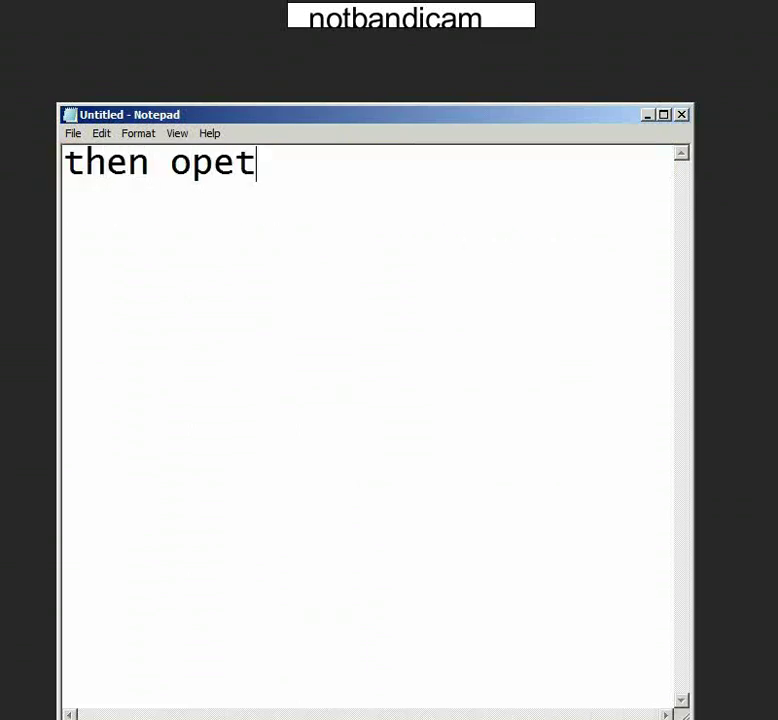
key("BackSpace")
type("n p")
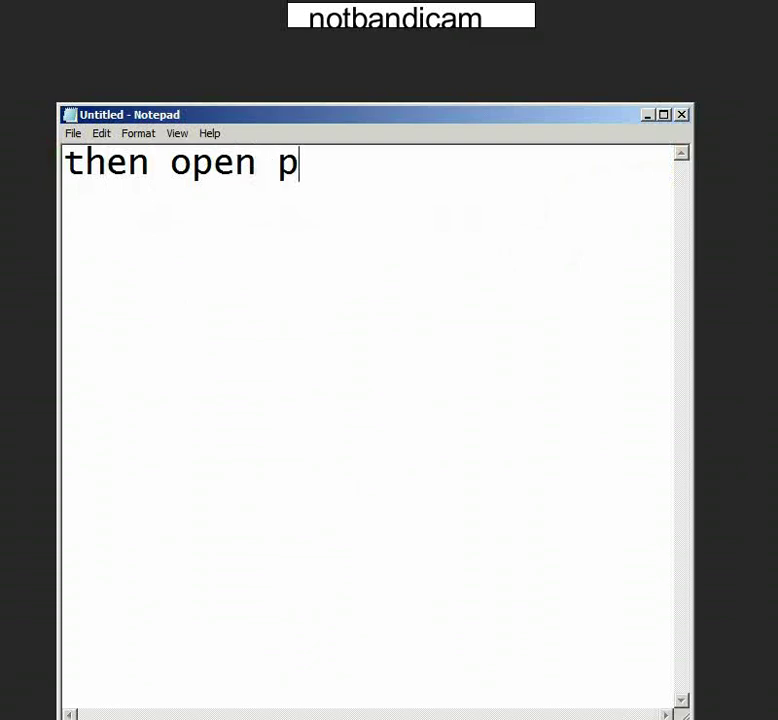
type("hotoshop ")
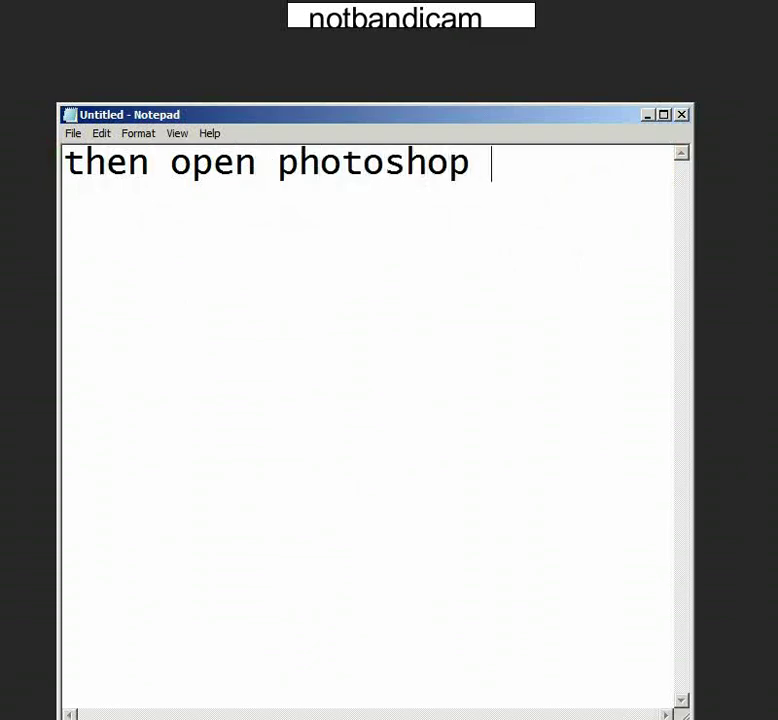
type("and")
key("BackSpace")
key("BackSpace")
key("BackSpace")
left_click(646, 115)
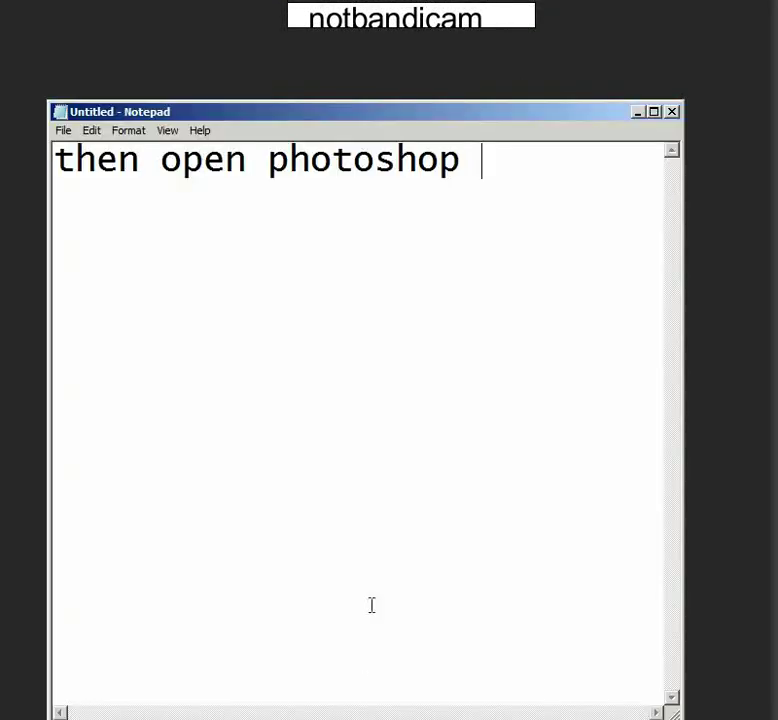
Change the line to 'then in photoshop find liquifier' and minimize Notepad again
left_click_drag(60, 168, 465, 183)
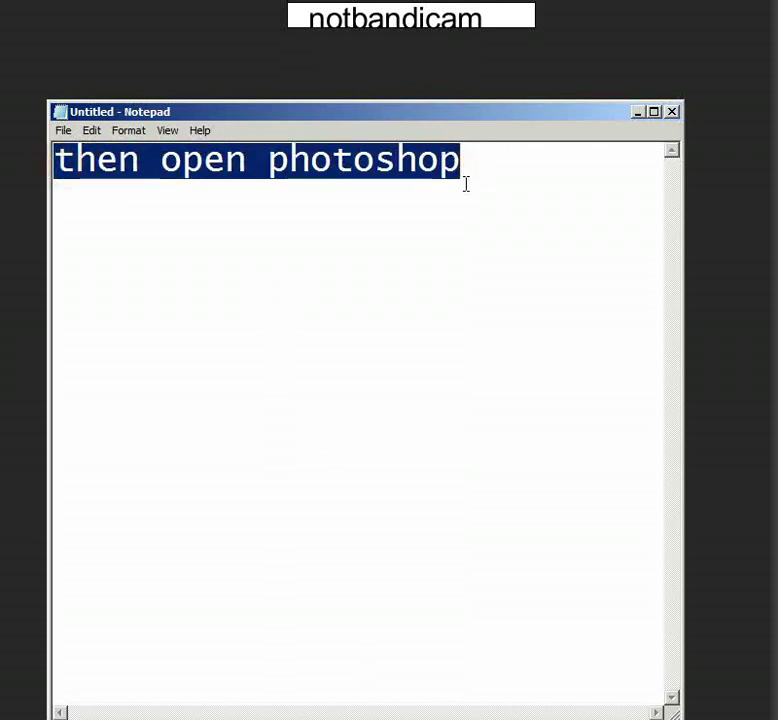
type("the")
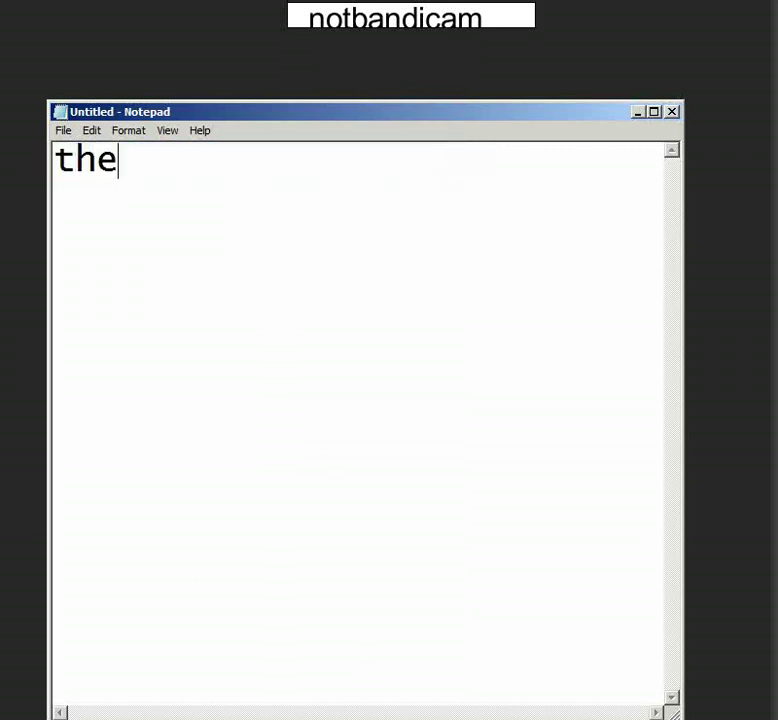
type("n in pho")
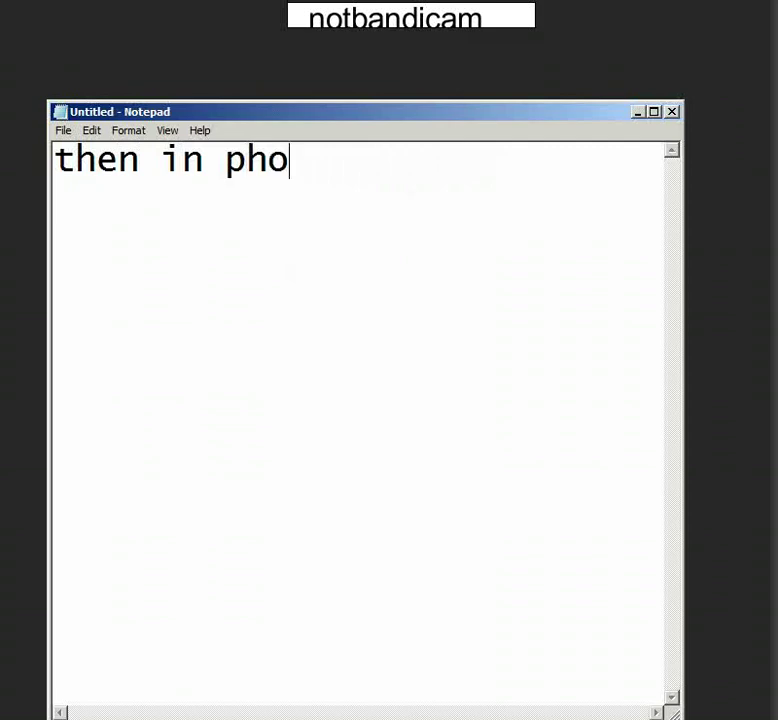
type("toshop")
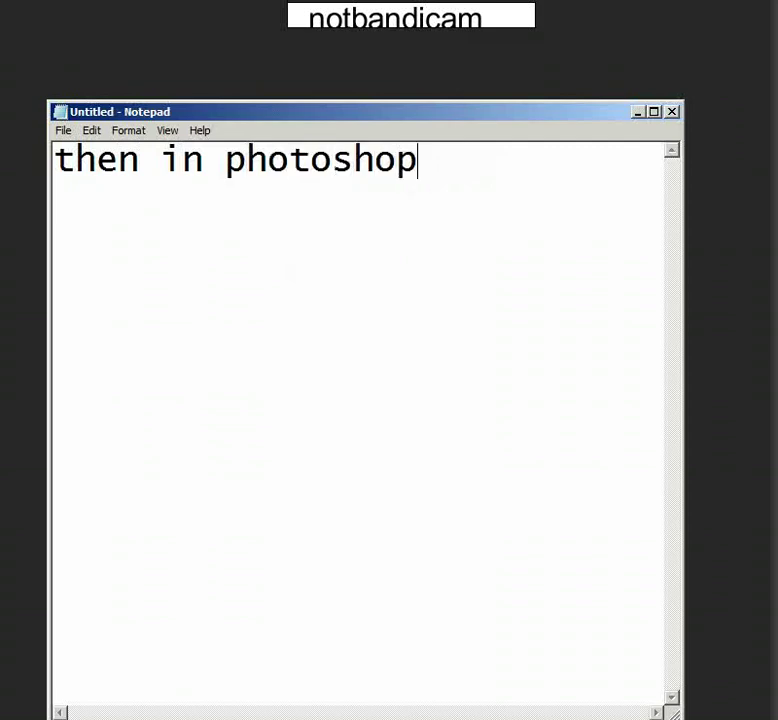
type(" find liq")
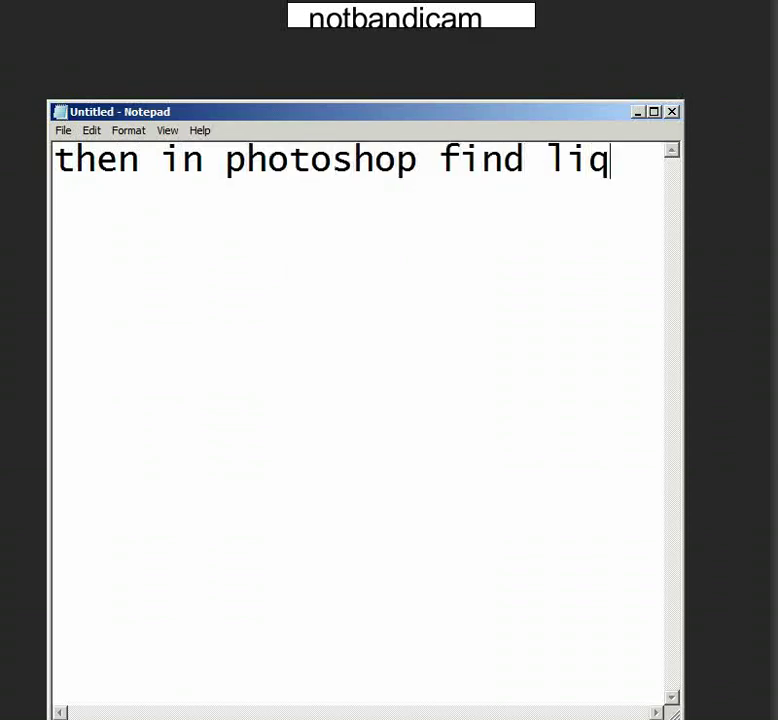
type("uifier")
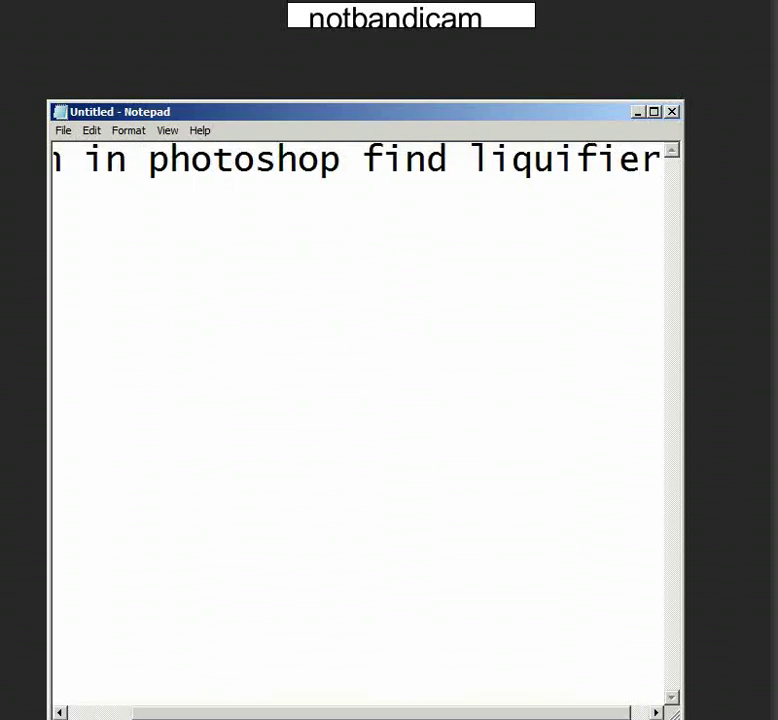
left_click(637, 112)
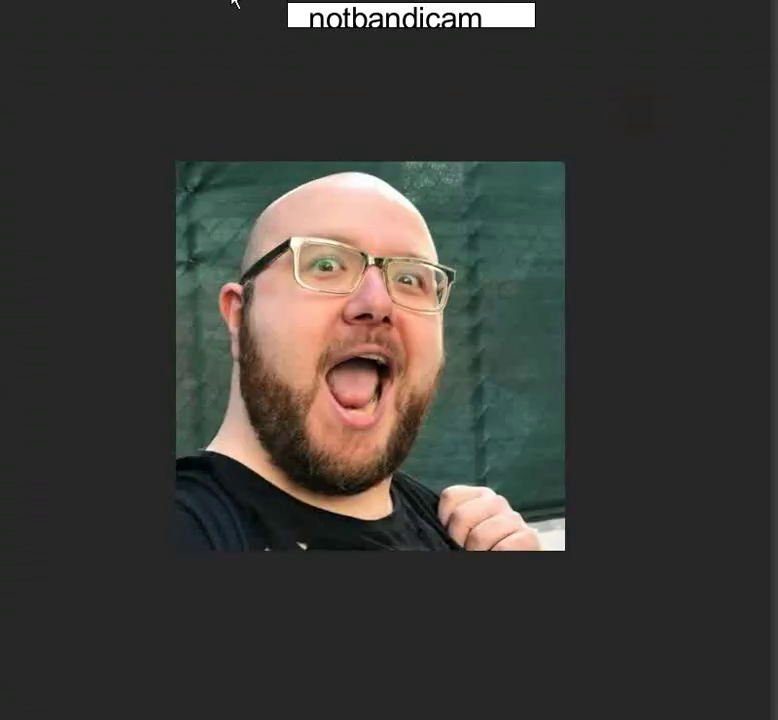
Open Filter > Liquify on the photo and dismiss the hardware acceleration notice
left_click(233, 2)
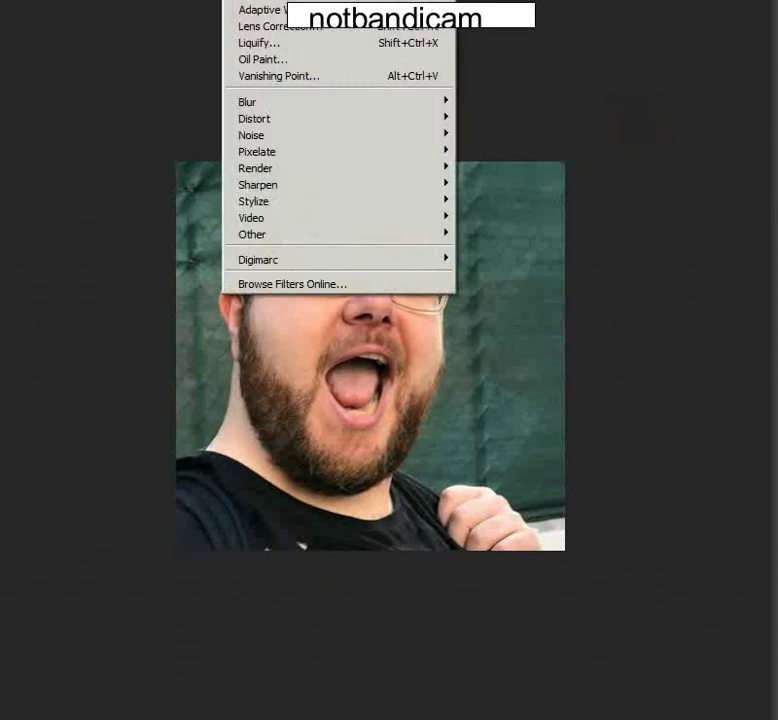
left_click(272, 45)
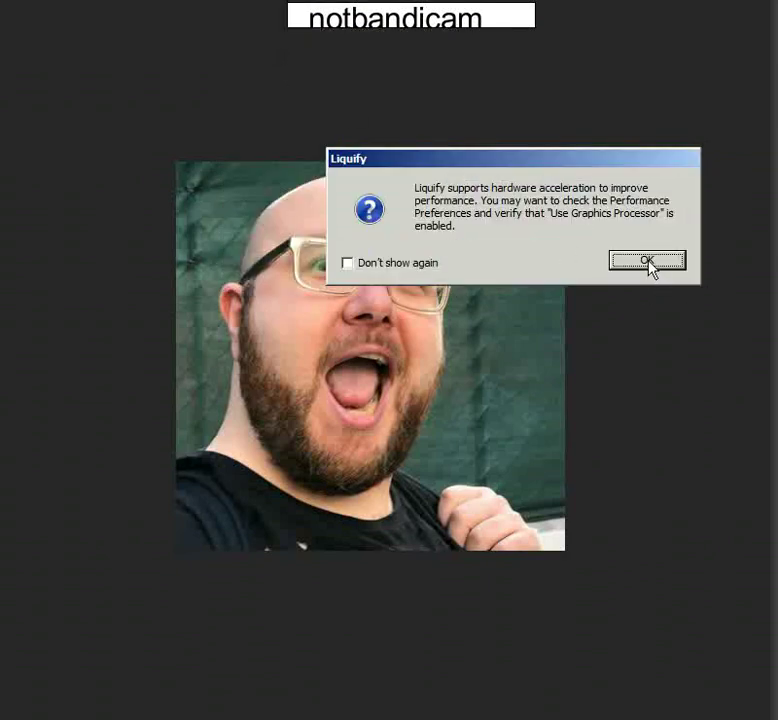
left_click(648, 261)
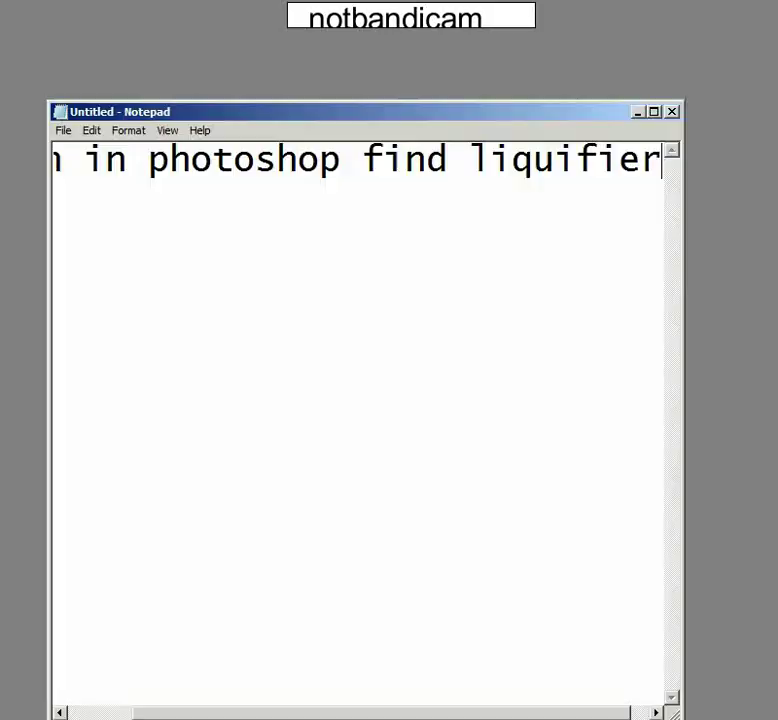
Replace the old narration with 'ok, now that u are in liquifier'
double_click(208, 161)
left_click_drag(330, 162, 560, 189)
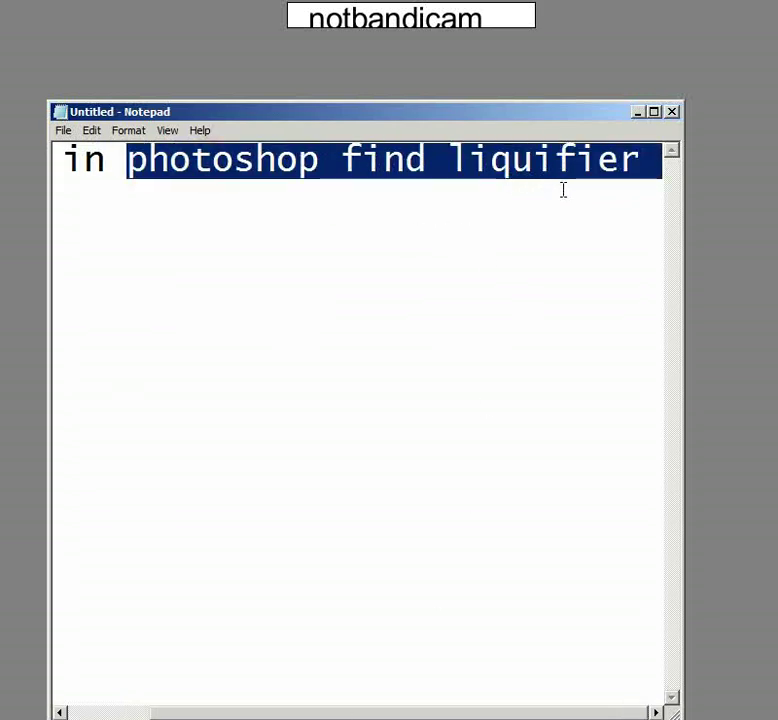
key("ctrl+a")
type("t")
key("BackSpace")
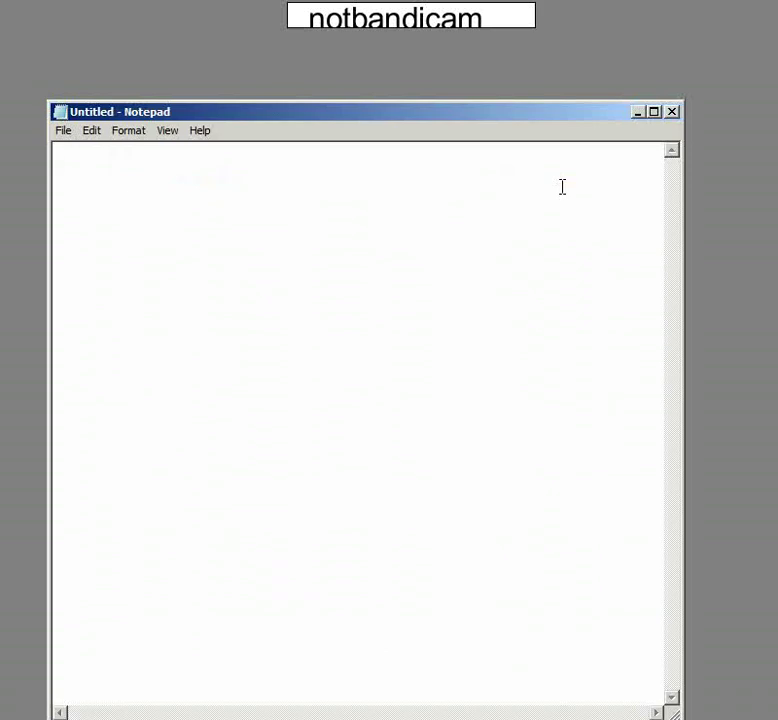
type("ok,")
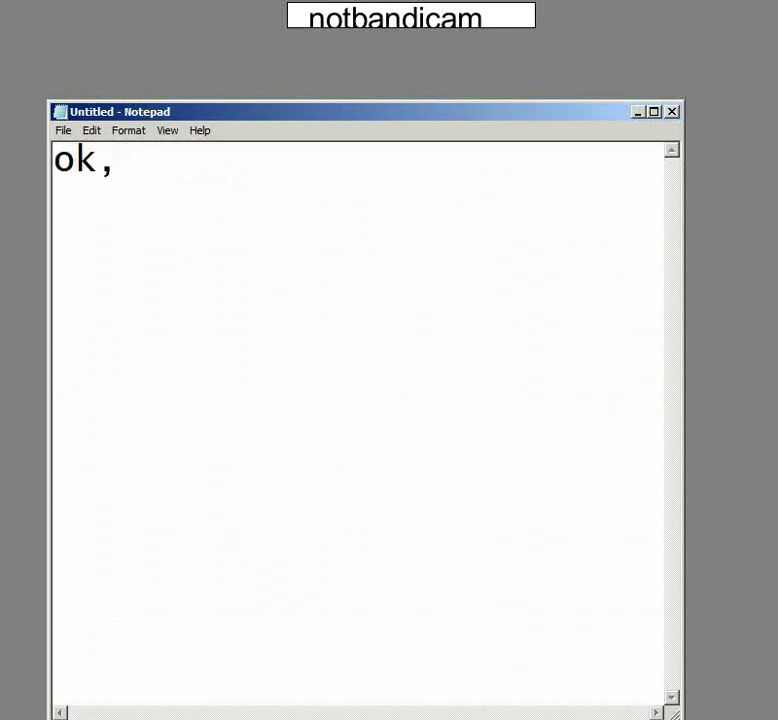
type(" now that u")
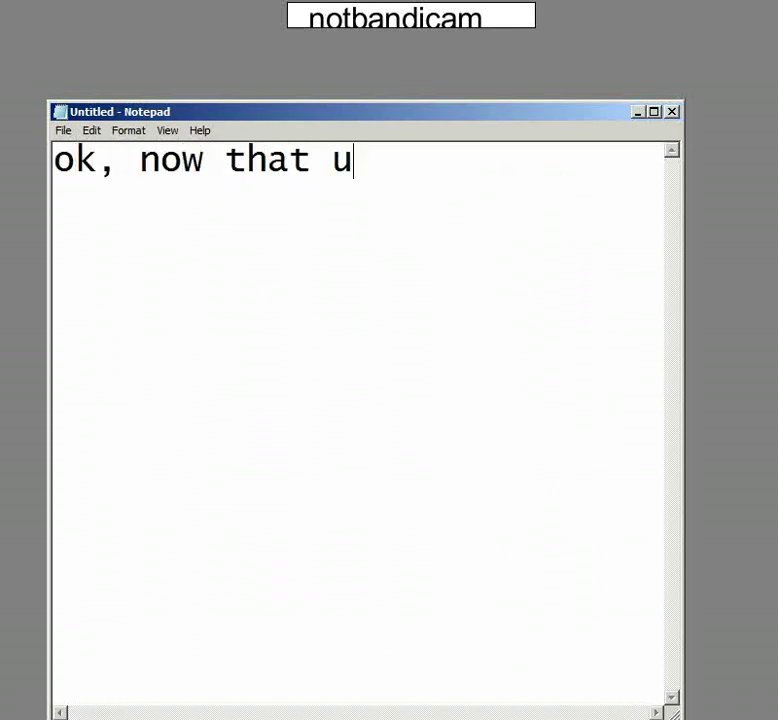
type(" are in")
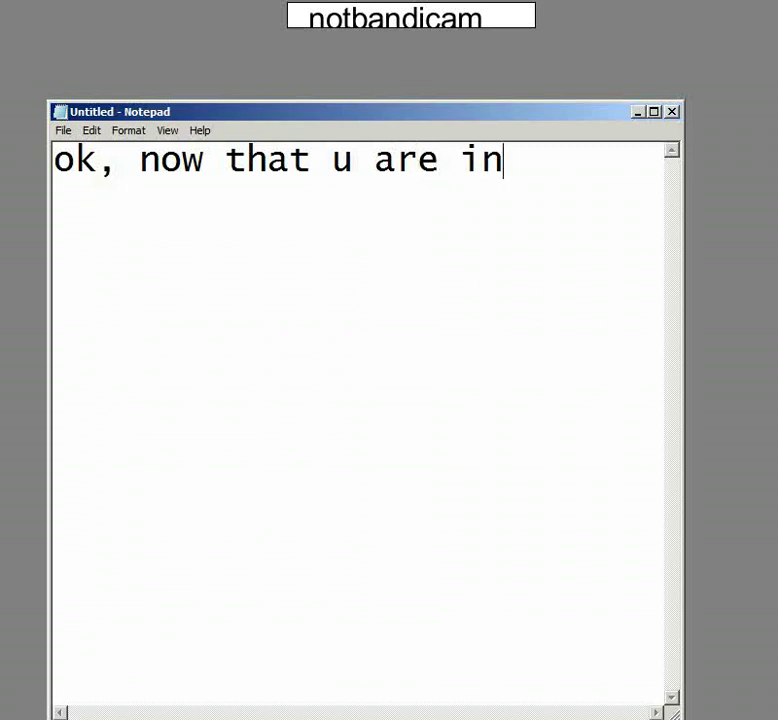
type(" liqui")
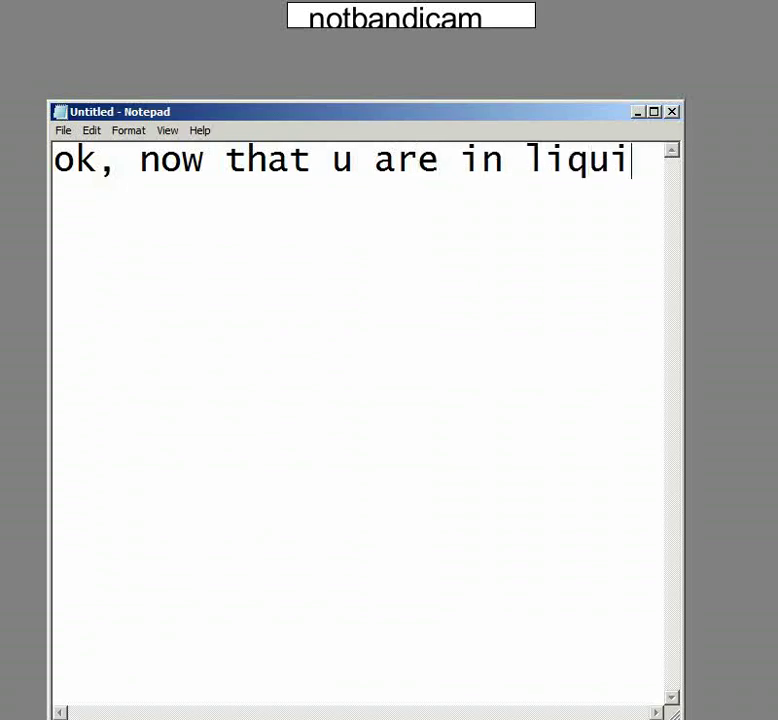
type("fier")
key("BackSpace")
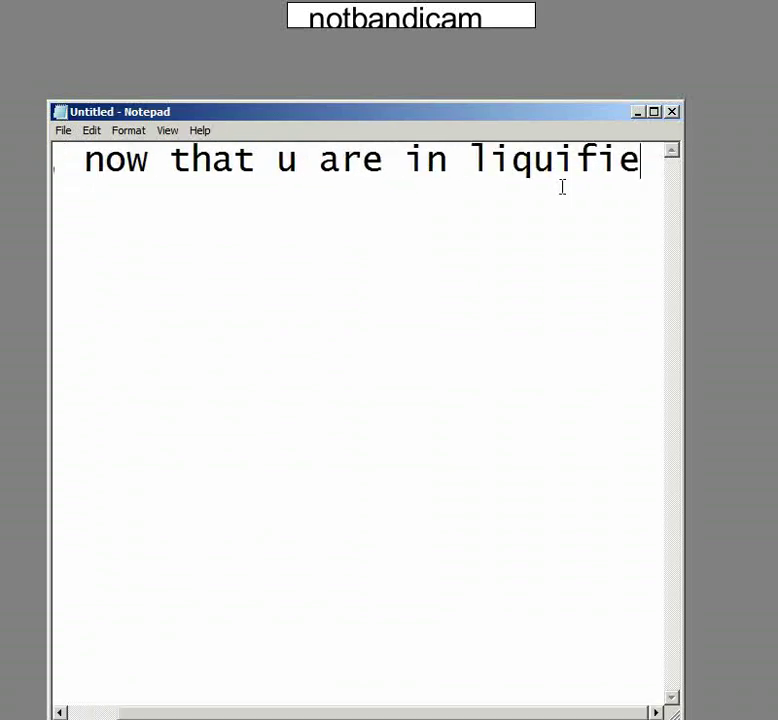
type("r")
Add the lines 'take that brush and just follow' and 'my lead.'
key("Return")
type("ta")
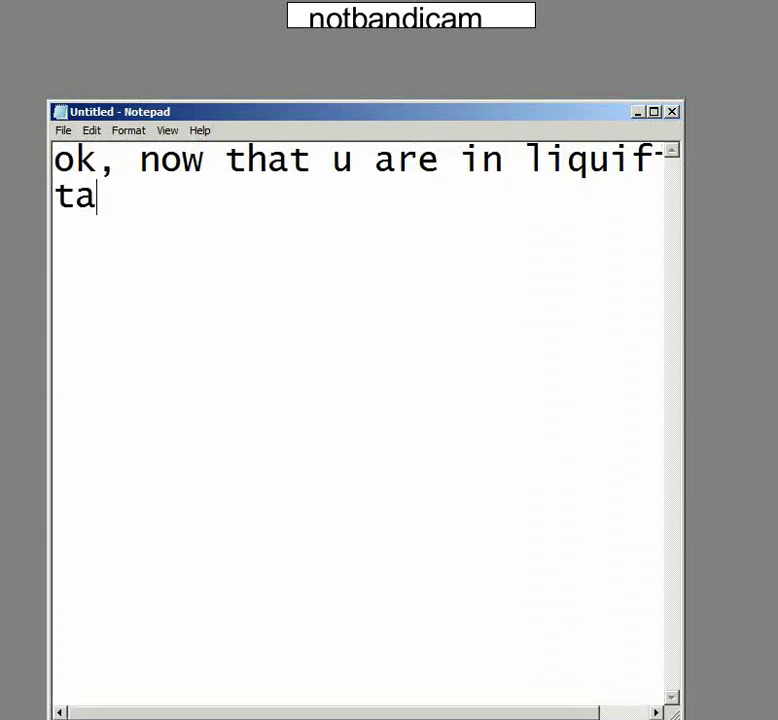
type("ke tha")
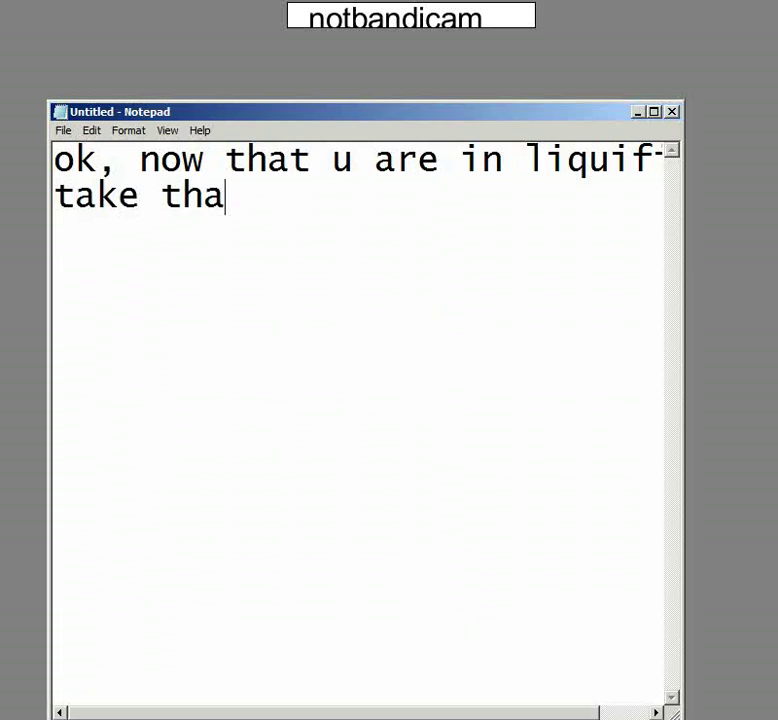
type("t bru")
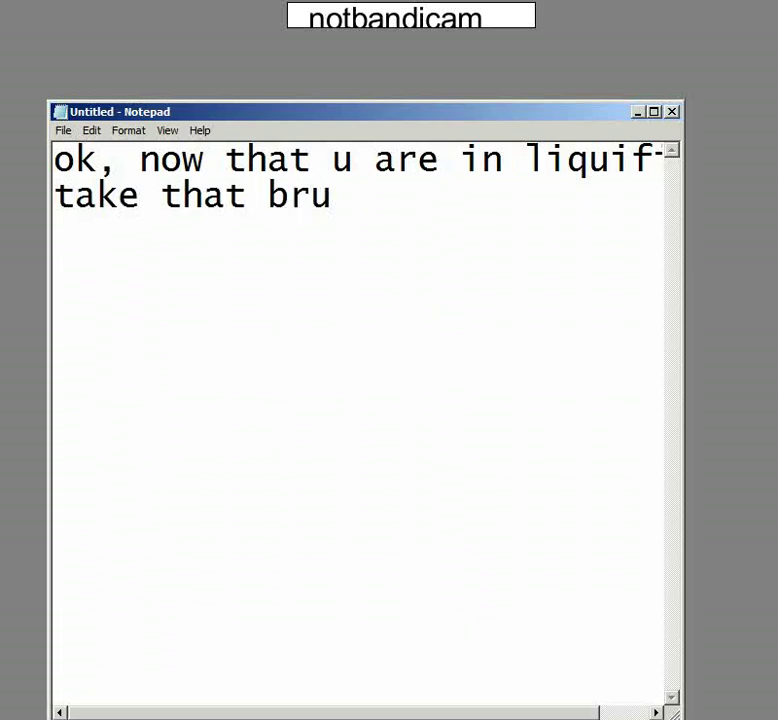
type("sh and ")
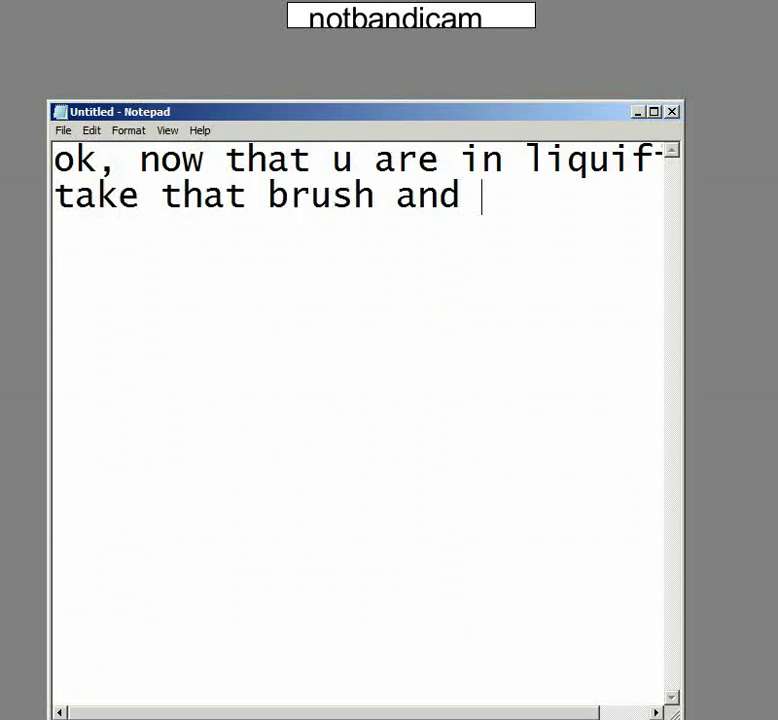
type("just fo")
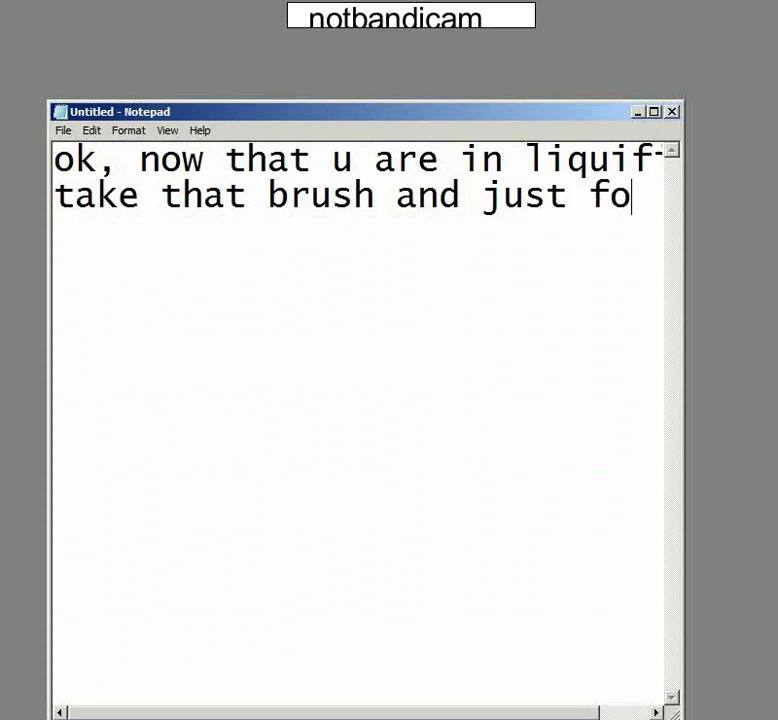
type("llow")
key("Return")
type("my ")
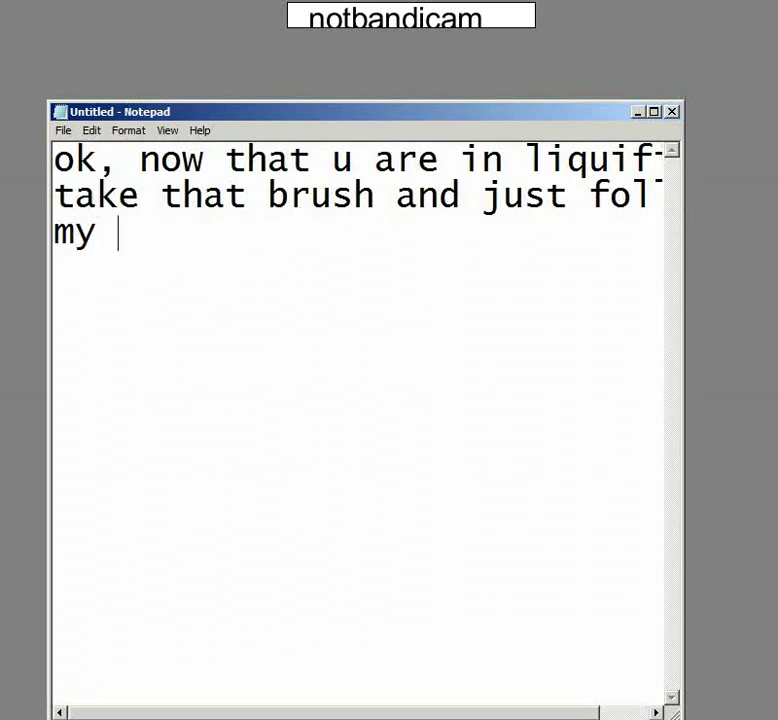
type("lead,")
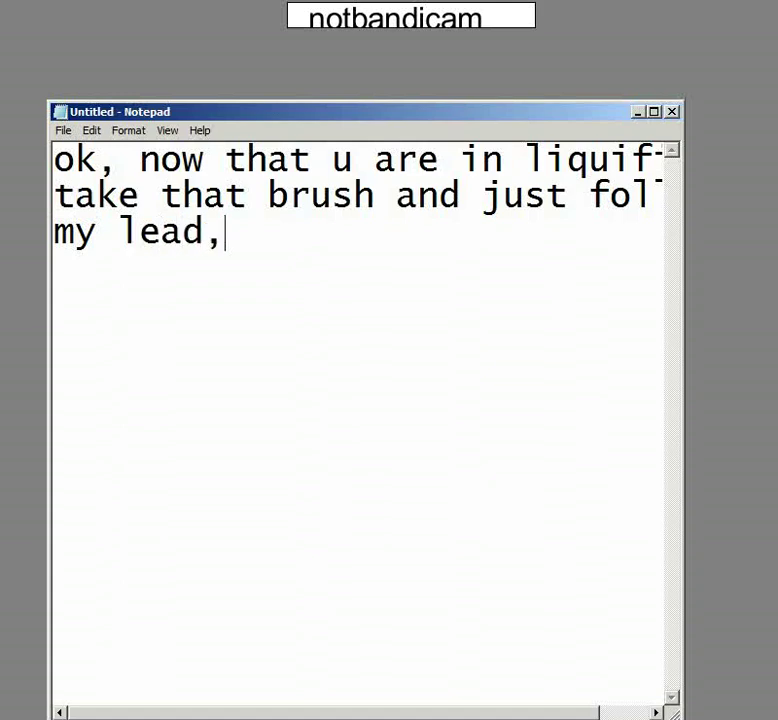
key("BackSpace")
type(".")
Delete all the narration text and minimize Notepad
left_click_drag(55, 157, 292, 277)
key("Delete")
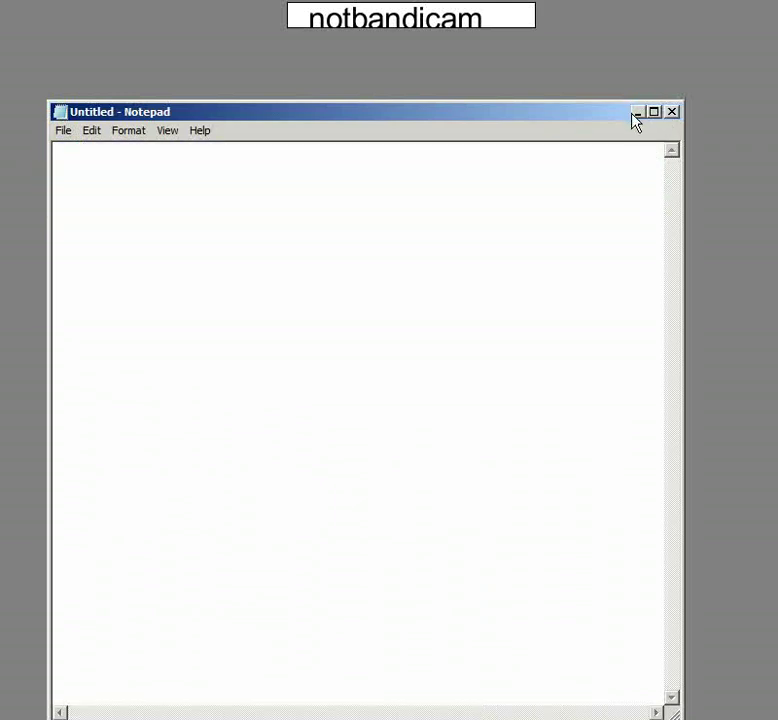
left_click(637, 111)
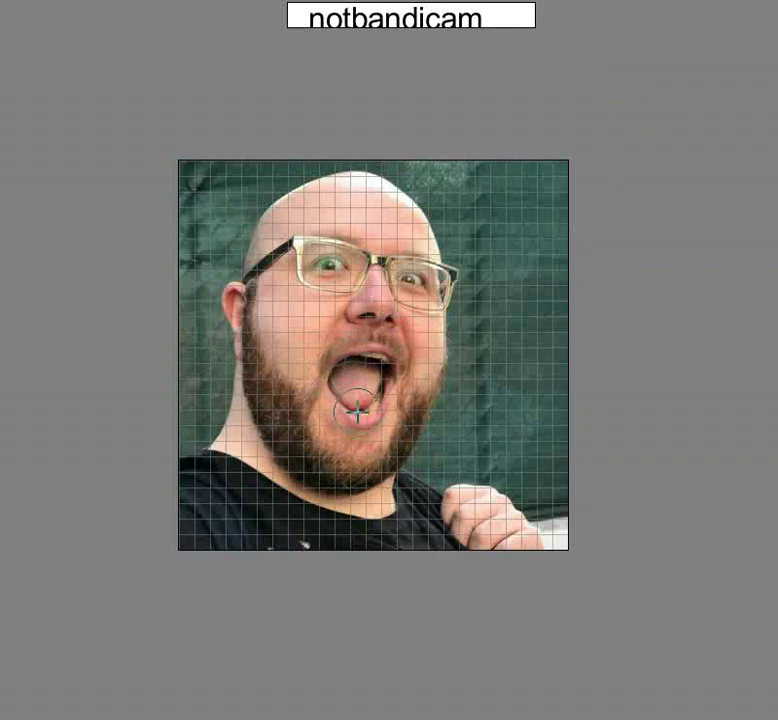
Forward-warp the mouth and tongue right, downward, upward, and bulge the left side outward
mouse_move(370, 382)
left_mouse_down()
mouse_move(381, 380)
mouse_move(320, 410)
mouse_move(359, 364)
left_mouse_up()
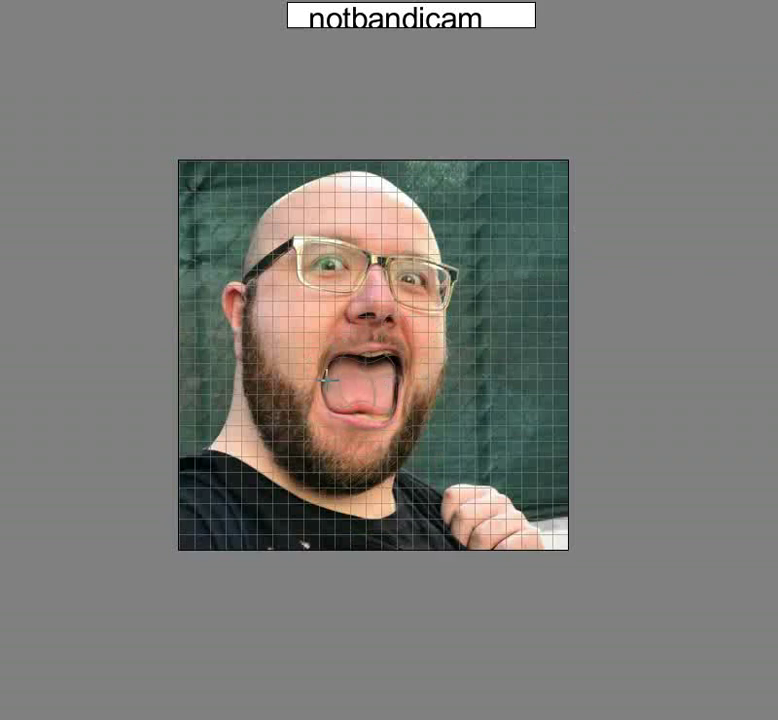
mouse_move(327, 377)
left_mouse_down()
mouse_move(361, 360)
mouse_move(335, 368)
left_mouse_up()
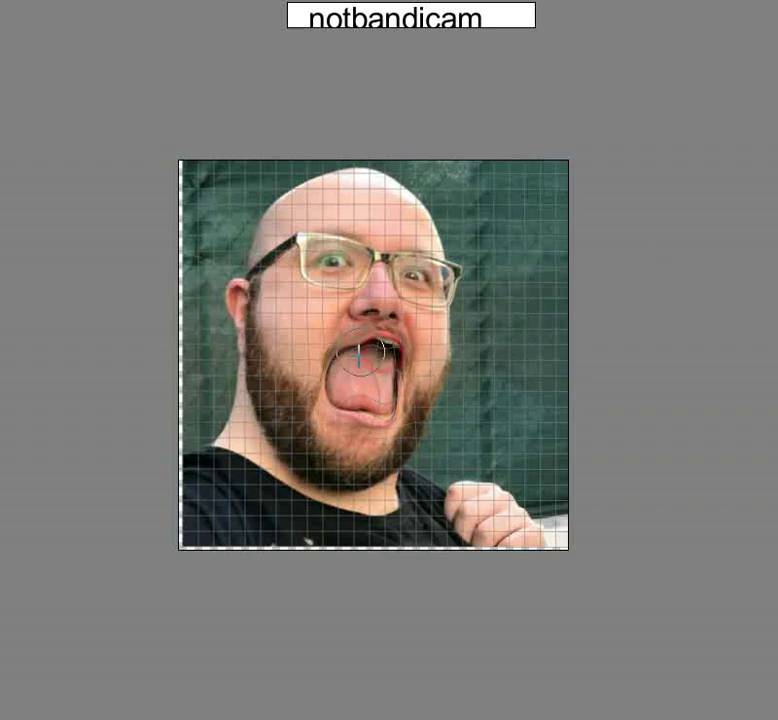
mouse_move(356, 379)
left_mouse_down()
mouse_move(315, 410)
mouse_move(380, 372)
mouse_move(396, 403)
mouse_move(365, 401)
mouse_move(349, 353)
mouse_move(375, 346)
mouse_move(372, 320)
mouse_move(359, 321)
mouse_move(427, 325)
mouse_move(403, 356)
mouse_move(417, 370)
mouse_move(408, 405)
left_mouse_up()
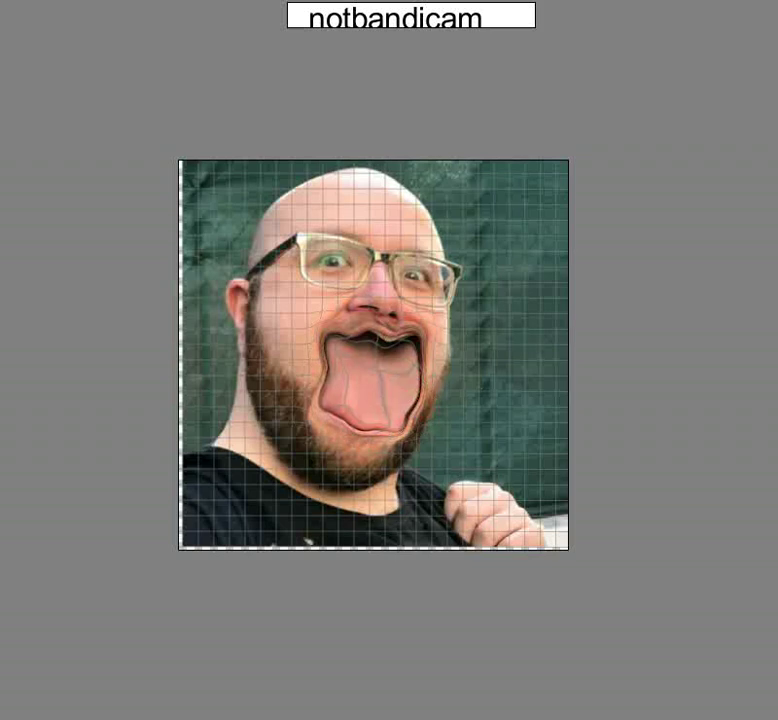
mouse_move(370, 359)
left_mouse_down()
mouse_move(335, 309)
mouse_move(392, 340)
left_mouse_up()
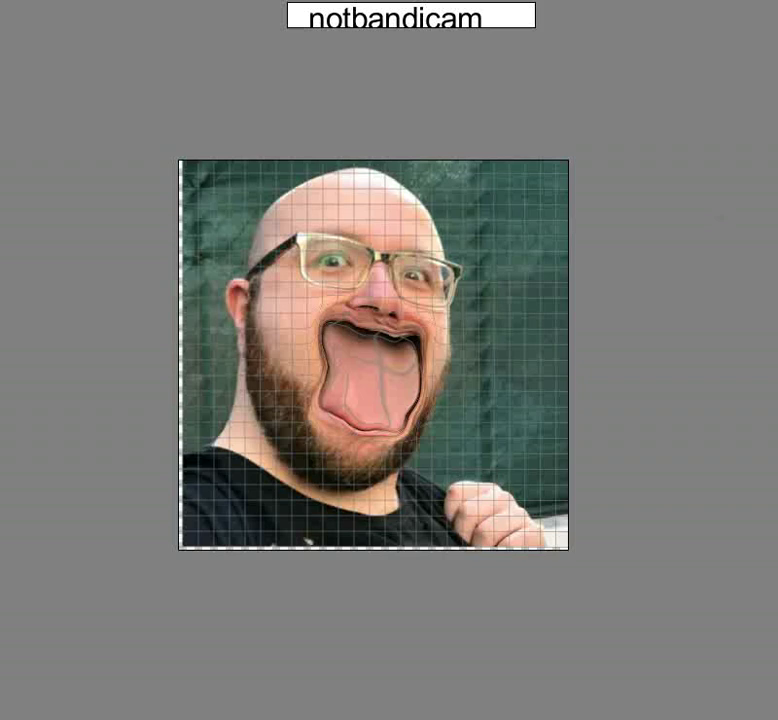
mouse_move(335, 356)
left_mouse_down()
mouse_move(311, 369)
mouse_move(304, 408)
mouse_move(400, 434)
mouse_move(318, 448)
mouse_move(309, 432)
mouse_move(396, 427)
mouse_move(420, 345)
mouse_move(311, 305)
mouse_move(281, 356)
mouse_move(295, 400)
mouse_move(405, 433)
mouse_move(399, 340)
mouse_move(427, 335)
mouse_move(366, 338)
mouse_move(318, 300)
mouse_move(386, 335)
mouse_move(396, 304)
mouse_move(390, 272)
mouse_move(448, 304)
mouse_move(436, 356)
mouse_move(452, 440)
mouse_move(365, 432)
mouse_move(361, 443)
mouse_move(316, 410)
mouse_move(309, 335)
mouse_move(333, 320)
mouse_move(325, 292)
mouse_move(346, 261)
mouse_move(375, 299)
mouse_move(400, 287)
mouse_move(425, 311)
mouse_move(441, 299)
mouse_move(320, 287)
mouse_move(316, 266)
mouse_move(356, 255)
mouse_move(379, 266)
mouse_move(431, 228)
mouse_move(451, 253)
mouse_move(297, 179)
mouse_move(278, 257)
mouse_move(280, 386)
mouse_move(271, 429)
mouse_move(299, 472)
mouse_move(333, 496)
mouse_move(413, 472)
mouse_move(464, 292)
left_mouse_up()
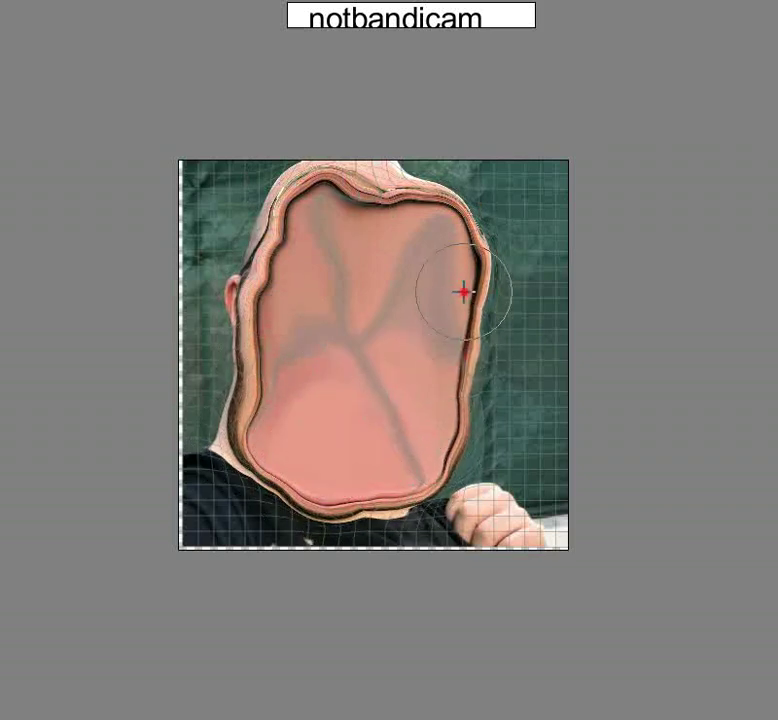
Warp the face outline's top-right crest and upper-right lump into the number 5 shape
mouse_move(441, 247)
left_mouse_down()
mouse_move(373, 177)
mouse_move(400, 174)
mouse_move(476, 197)
mouse_move(488, 281)
mouse_move(248, 205)
mouse_move(297, 248)
mouse_move(266, 304)
mouse_move(236, 427)
mouse_move(215, 372)
mouse_move(307, 470)
mouse_move(405, 401)
mouse_move(300, 415)
mouse_move(379, 338)
mouse_move(320, 440)
mouse_move(375, 264)
mouse_move(351, 430)
mouse_move(292, 442)
mouse_move(369, 264)
mouse_move(399, 307)
mouse_move(323, 463)
mouse_move(431, 335)
mouse_move(300, 366)
mouse_move(356, 405)
mouse_move(333, 384)
mouse_move(412, 403)
mouse_move(375, 469)
mouse_move(370, 451)
mouse_move(203, 495)
mouse_move(234, 429)
mouse_move(210, 408)
mouse_move(389, 421)
mouse_move(462, 340)
mouse_move(353, 318)
mouse_move(391, 281)
mouse_move(443, 290)
mouse_move(307, 313)
mouse_move(309, 325)
mouse_move(355, 299)
mouse_move(283, 422)
mouse_move(368, 391)
left_mouse_up()
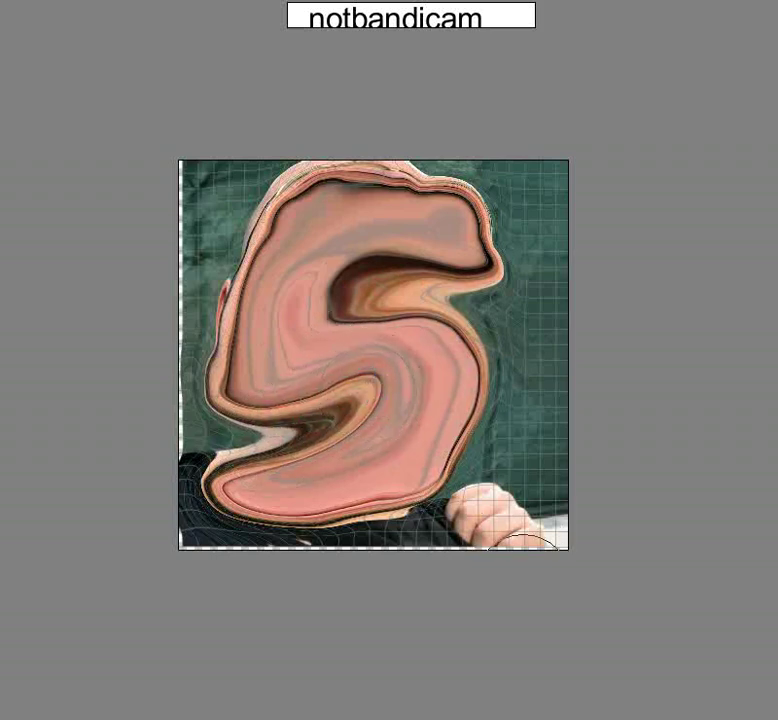
mouse_move(486, 184)
left_mouse_down()
mouse_move(455, 205)
mouse_move(498, 215)
mouse_move(502, 269)
left_mouse_up()
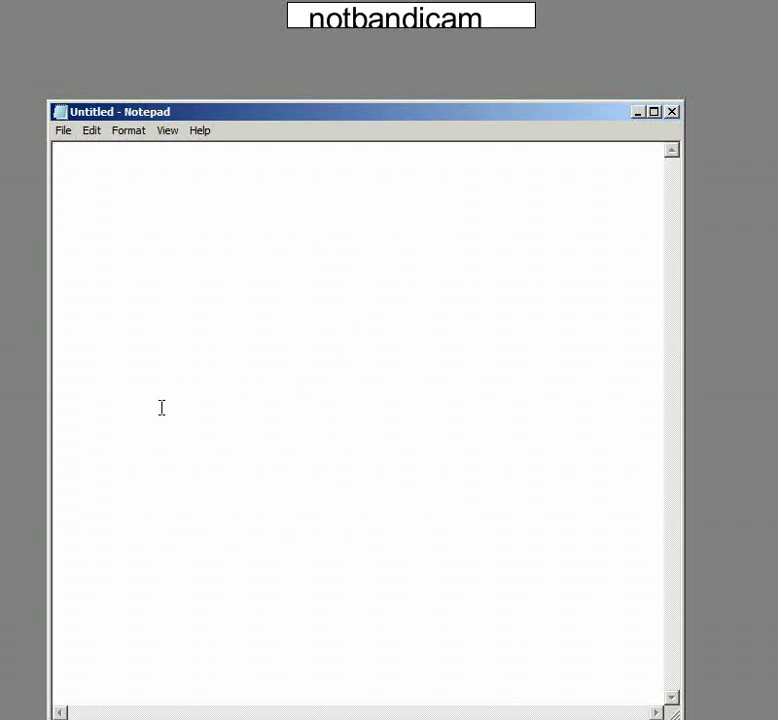
Note that brush size 100 and density 100 were used, sign off 'byee', then close Notepad
type("there u have")
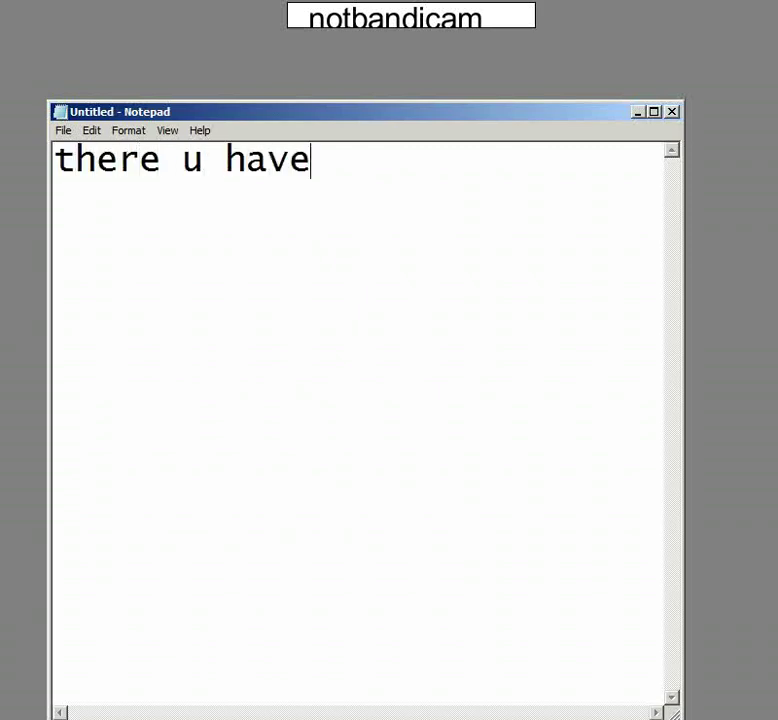
type(" it.")
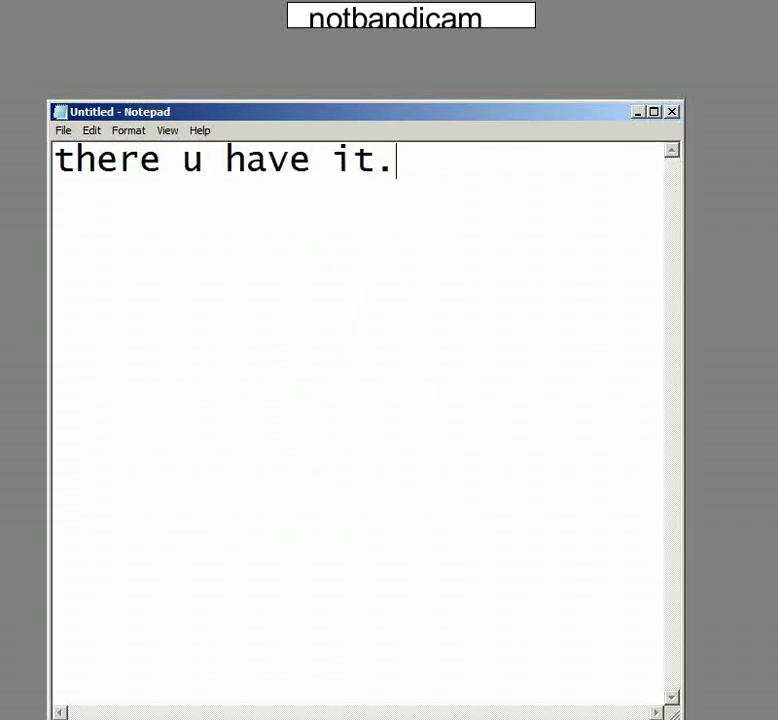
type(" al")
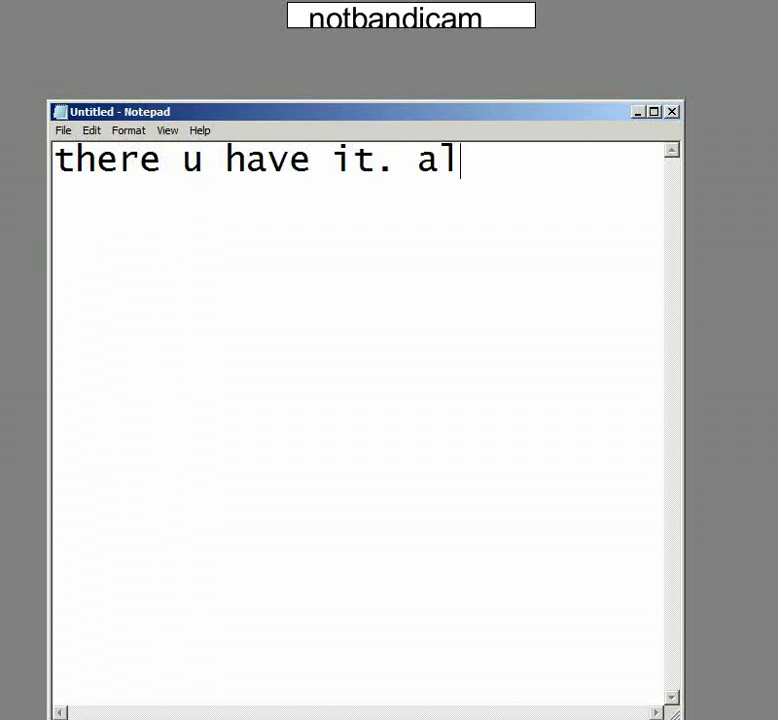
type("sp")
key("BackSpace")
type("o I")
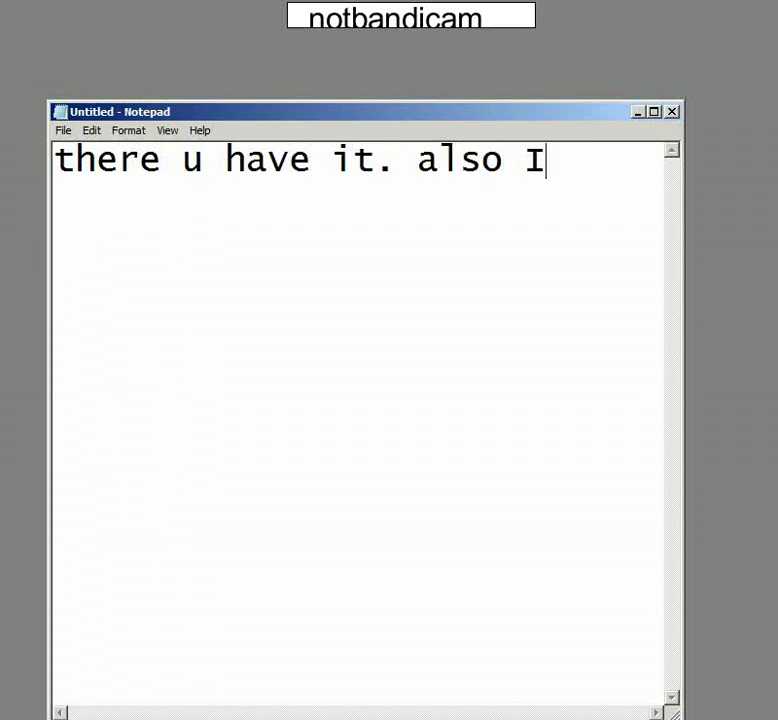
type(" used brush")
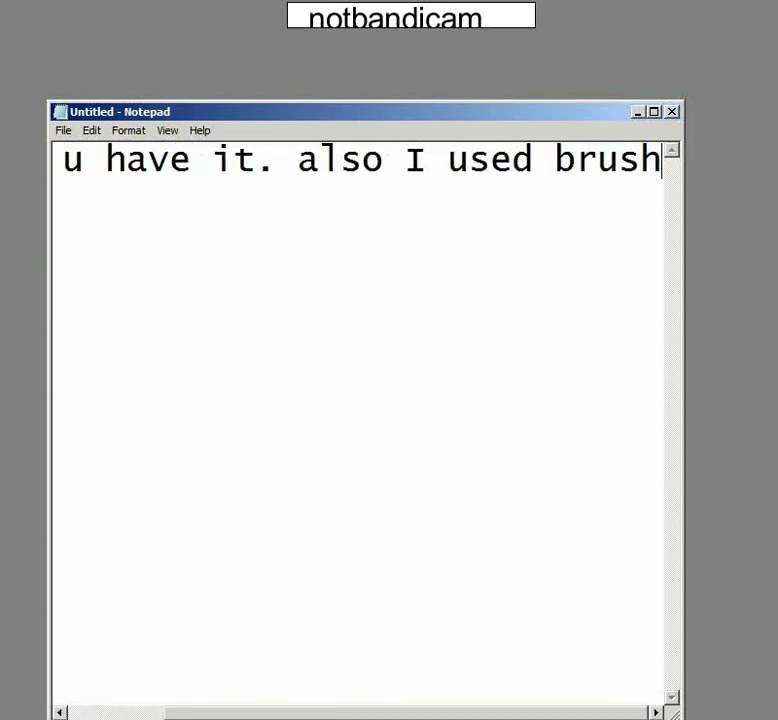
type(" size 100")
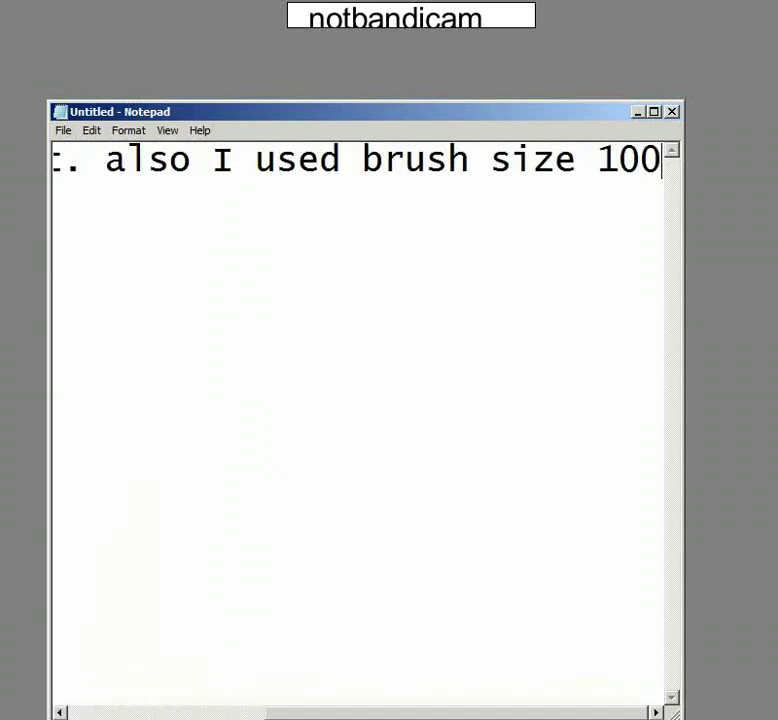
key("BackSpace")
key("BackSpace")
key("BackSpace")
key("Return")
type("and")
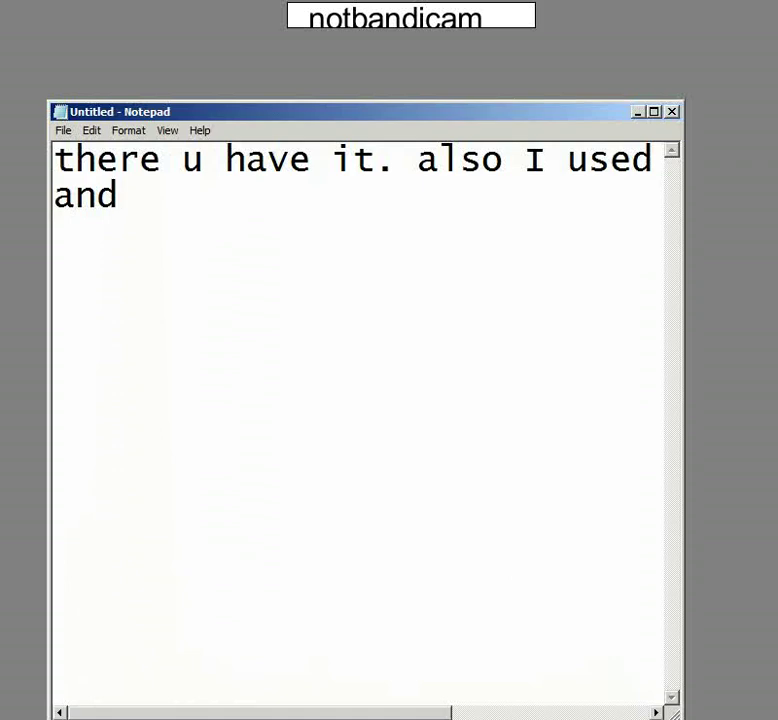
type(" brush de")
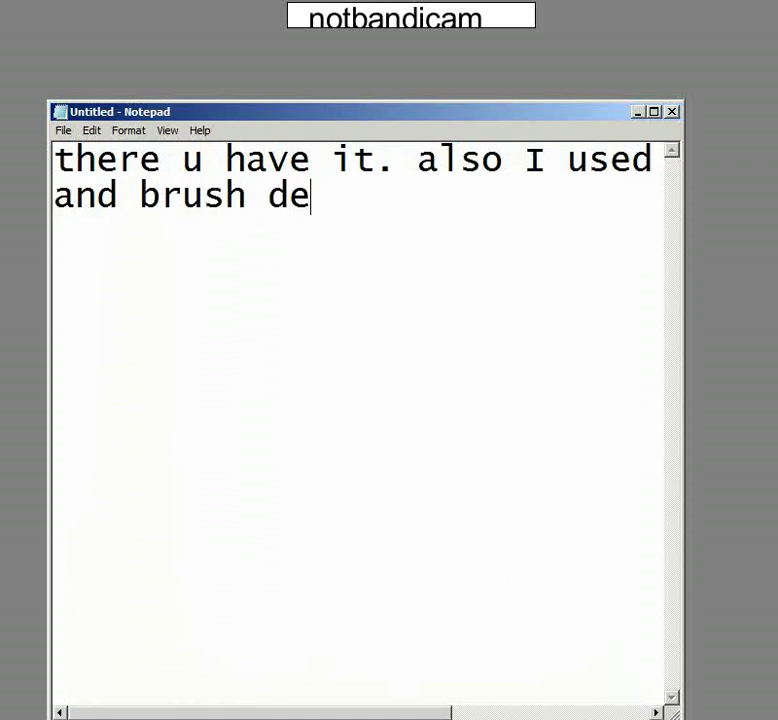
type("nsit")
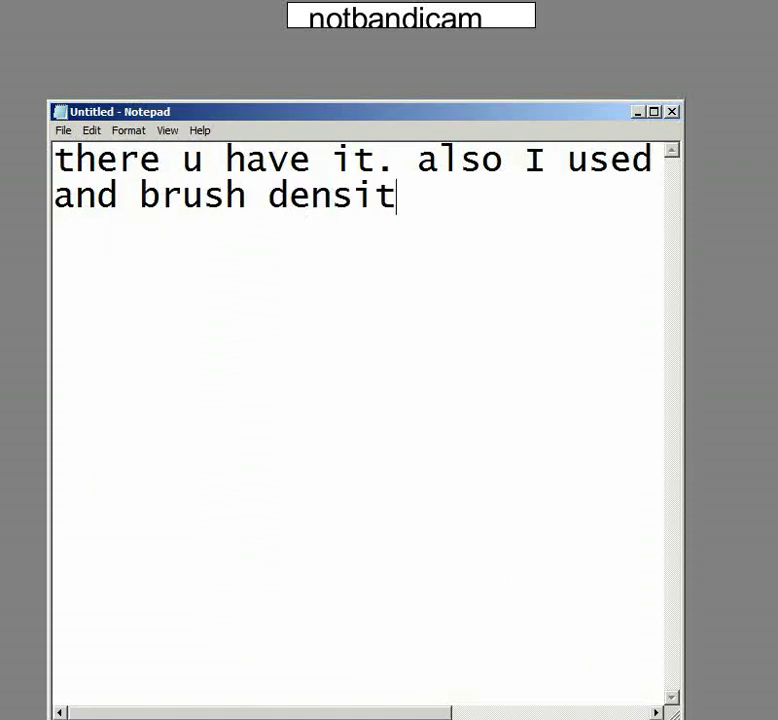
type("y 100")
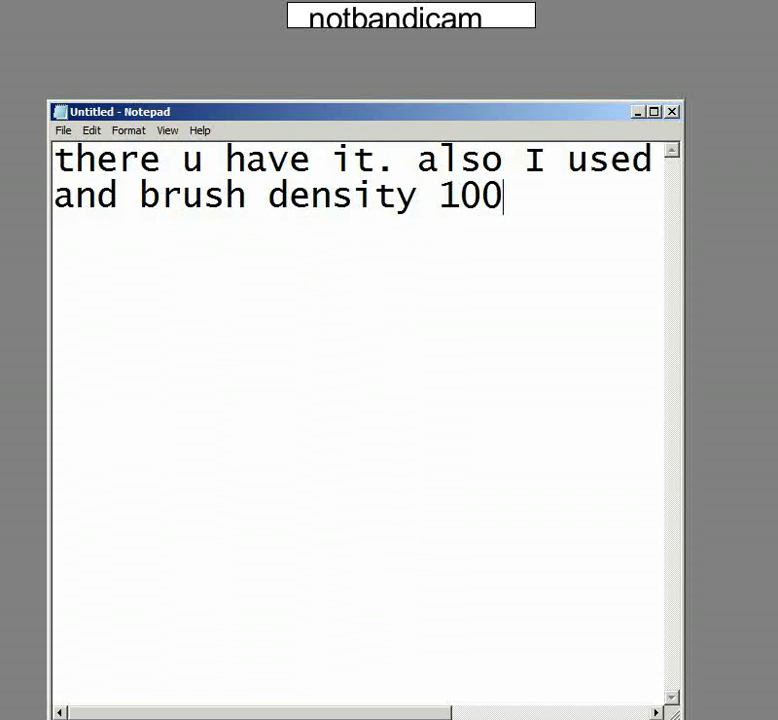
type(". U")
type(" can")
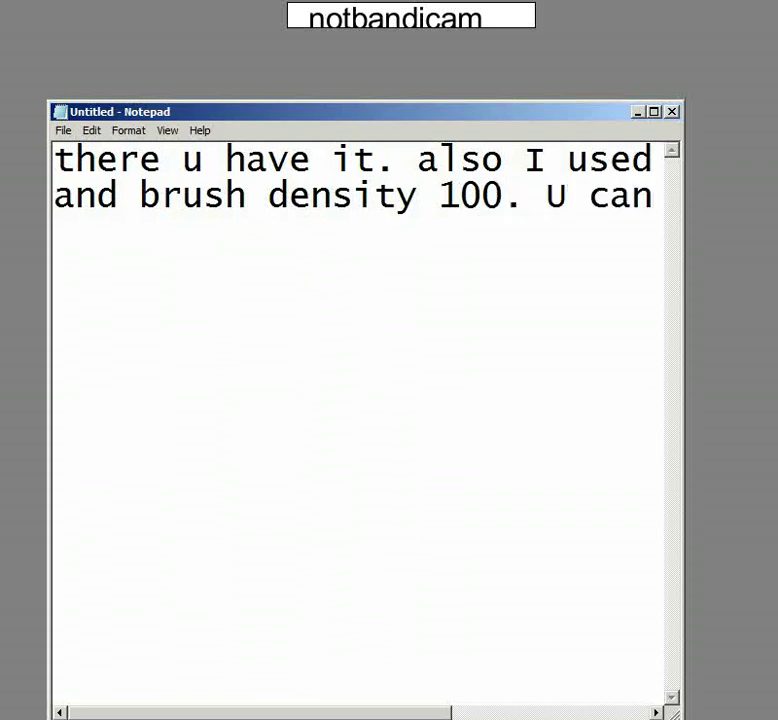
type(" use whateve")
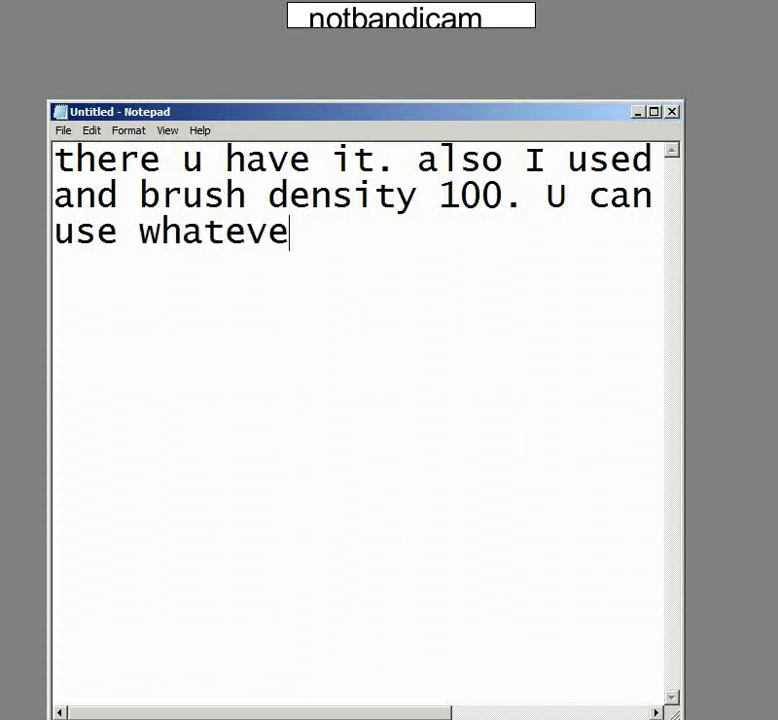
type("r is g")
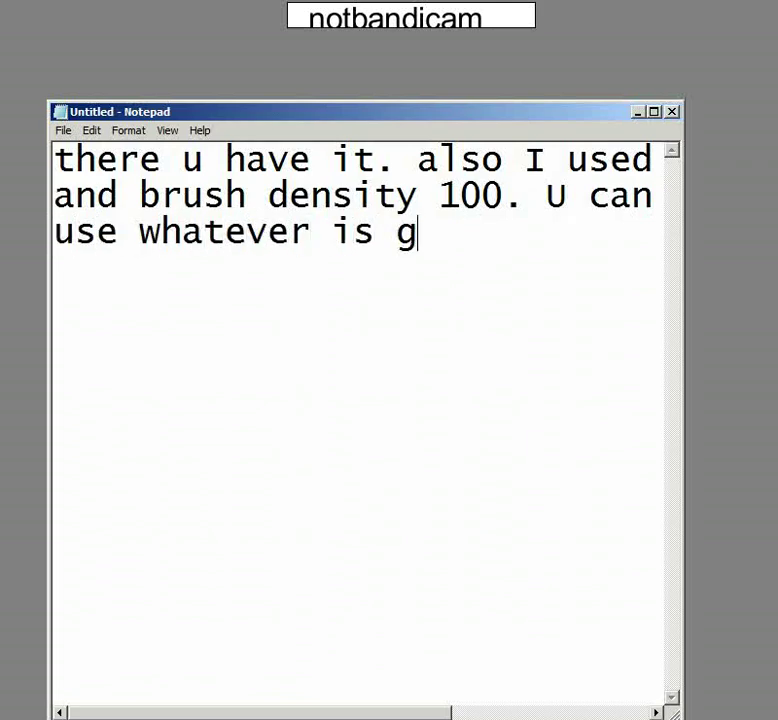
key("BackSpace")
key("BackSpace")
key("BackSpace")
key("BackSpace")
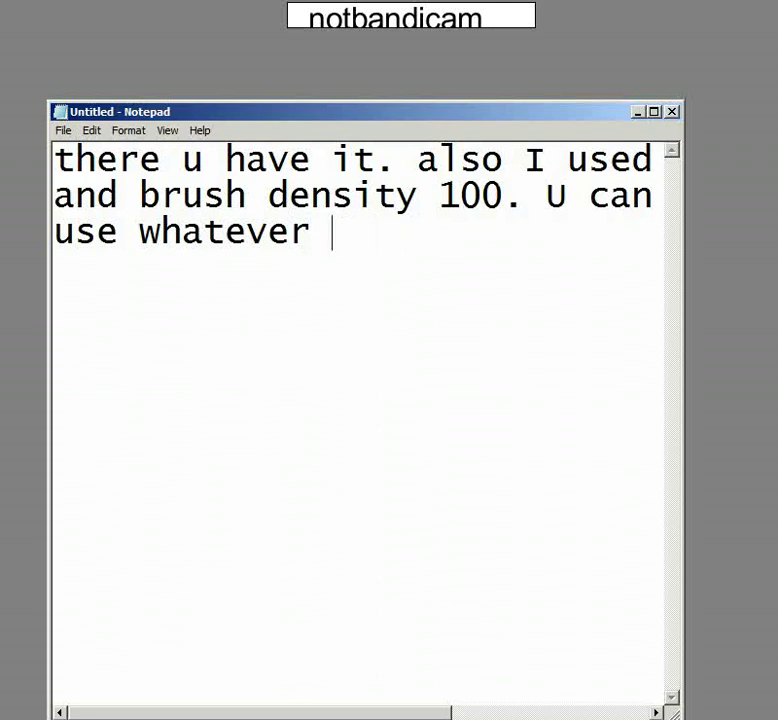
type("works fo")
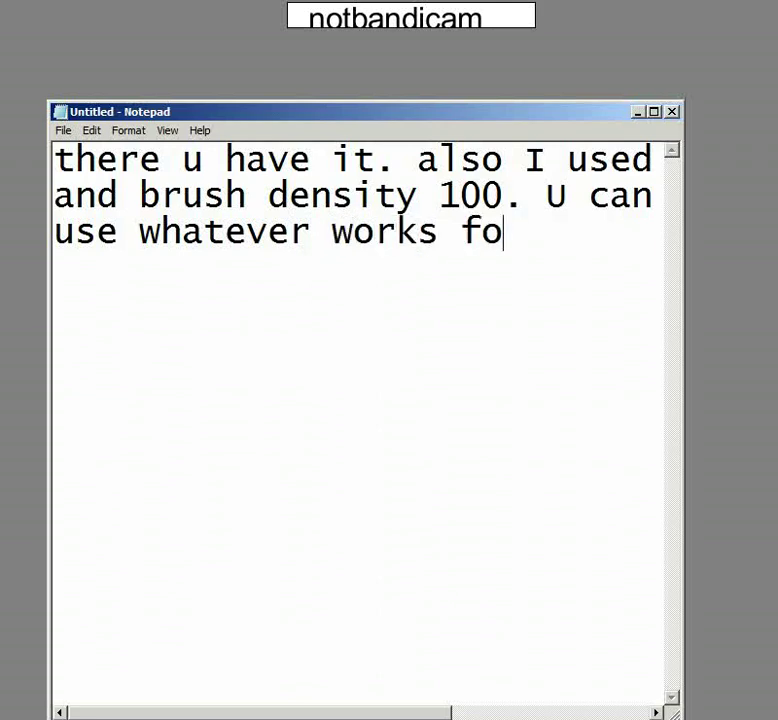
type("r u the be")
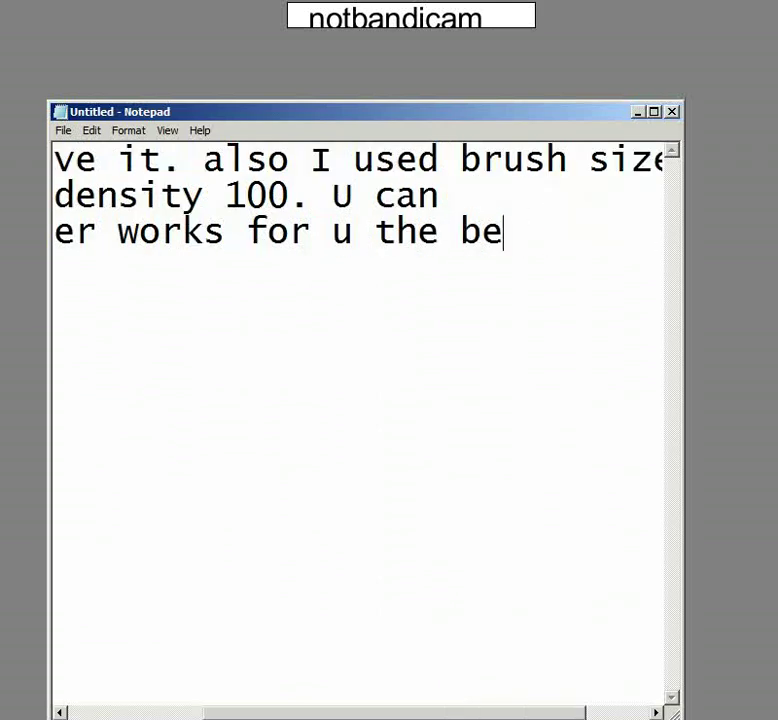
type("st. b")
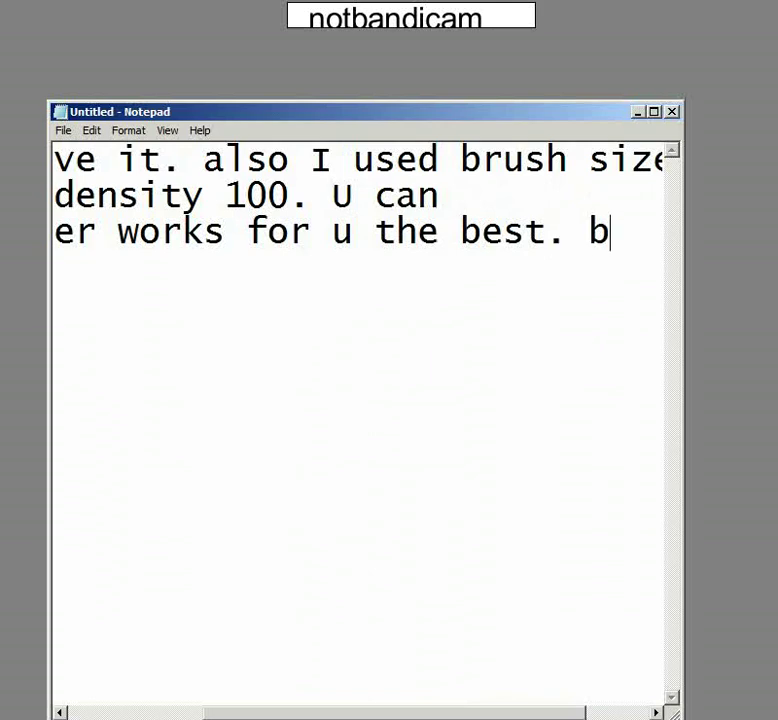
type("yee")
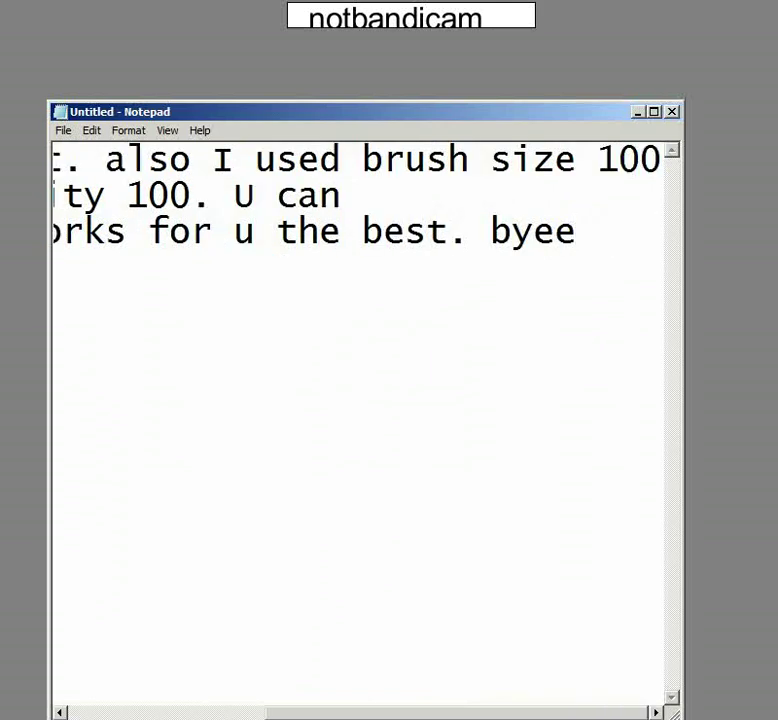
left_click(671, 112)
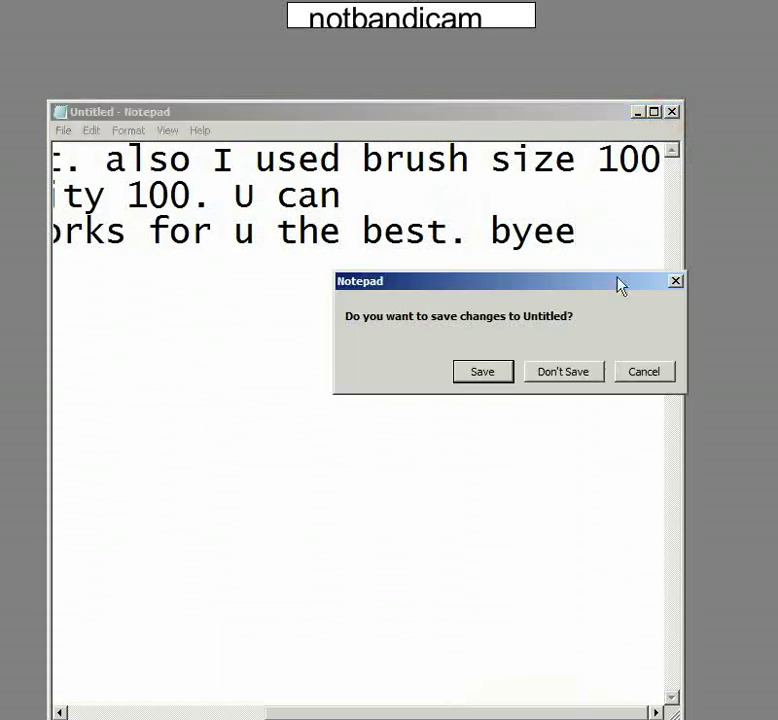
Discard the unsaved notes and slightly reshape the top-right edge of the warped 5
left_click(562, 374)
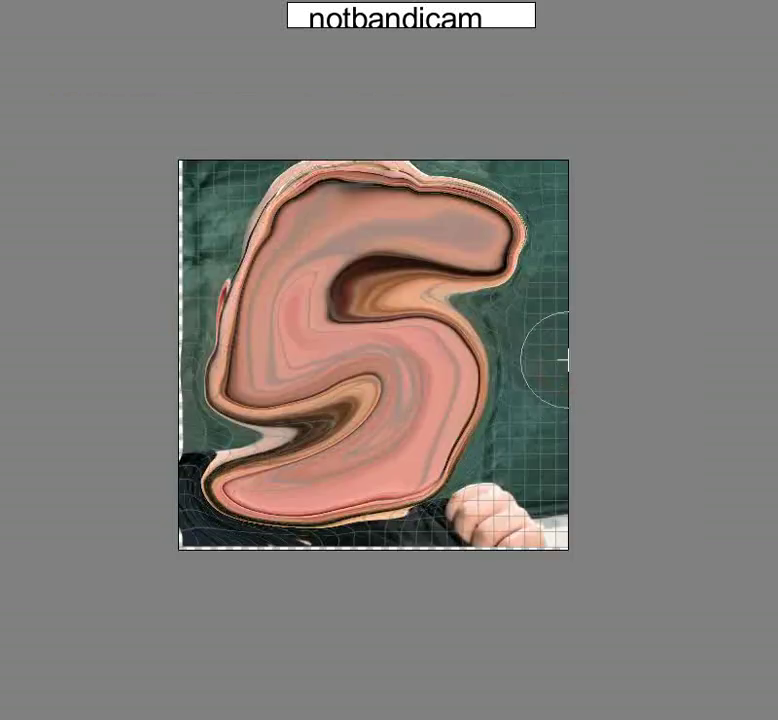
left_click_drag(530, 210, 545, 212)
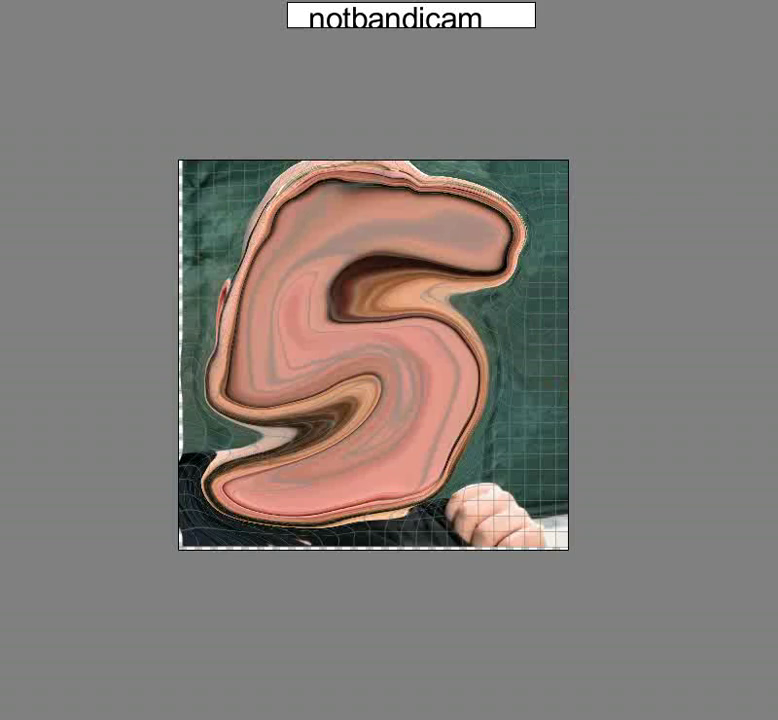